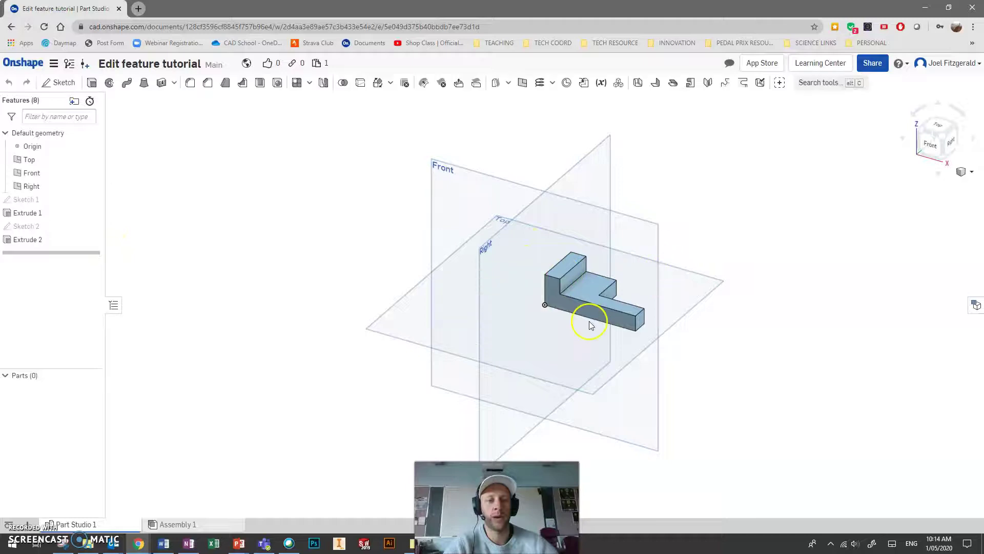
# Open Sketch 1, the L-shaped profile behind Extrude 1, for editing.
pyautogui.scroll(5, 681, 296)
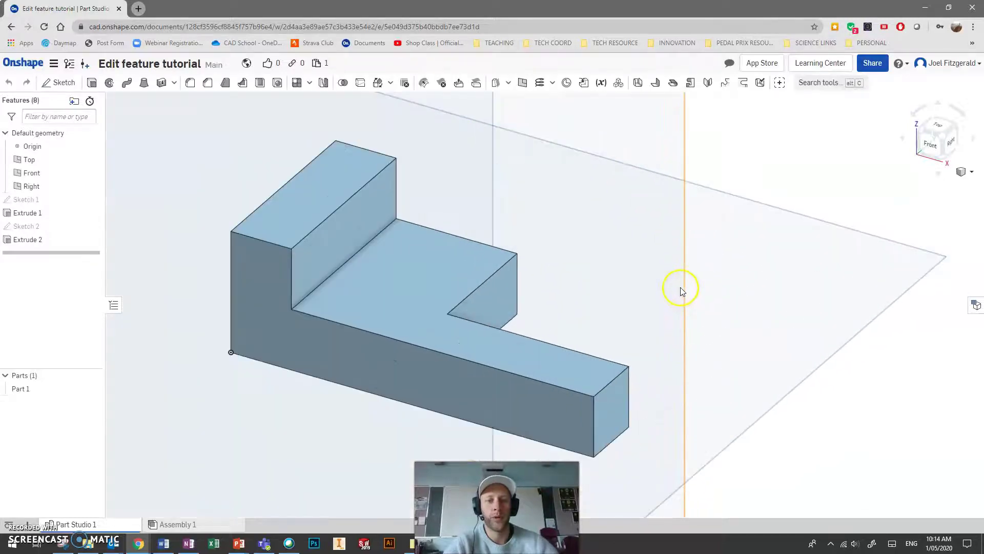
pyautogui.scroll(-2, 681, 297)
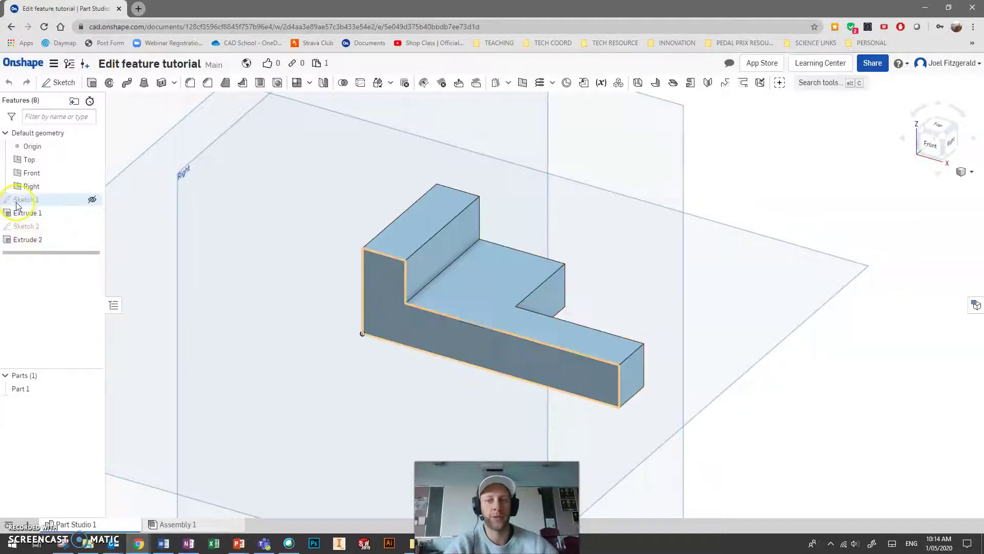
pyautogui.scroll(-2, 461, 291)
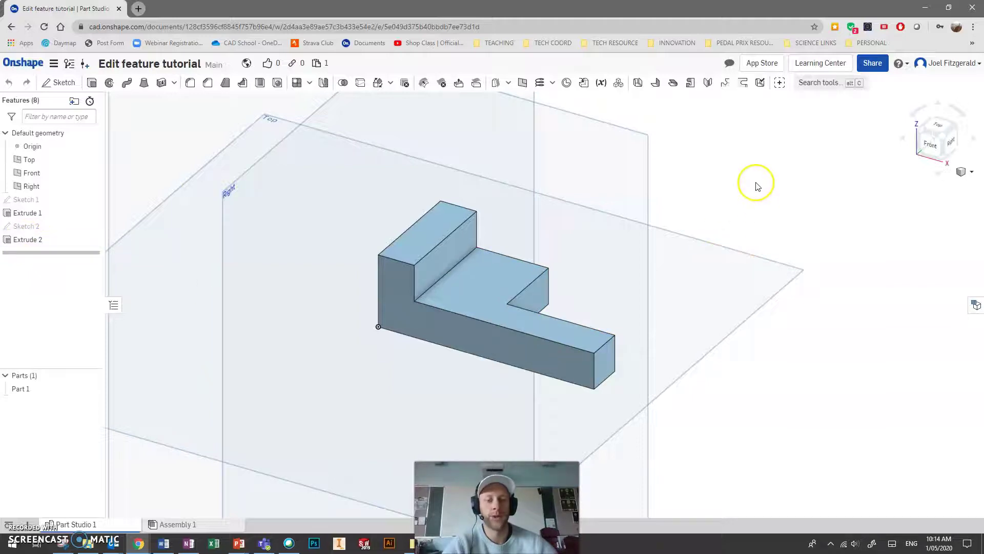
pyautogui.moveTo(749, 191)
pyautogui.mouseDown(button='right')
pyautogui.moveTo(728, 186)
pyautogui.moveTo(734, 203)
pyautogui.mouseUp(button='right')
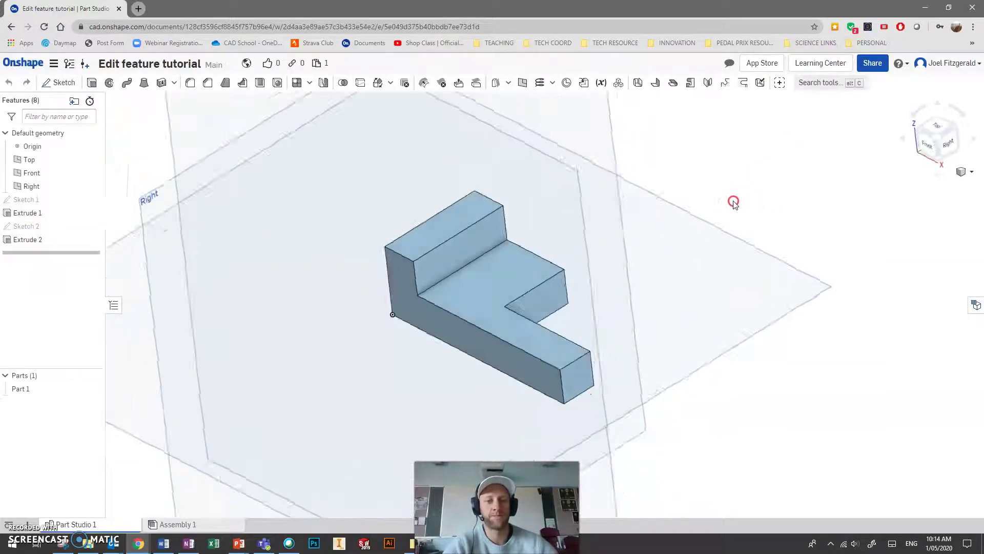
pyautogui.scroll(3, 474, 245)
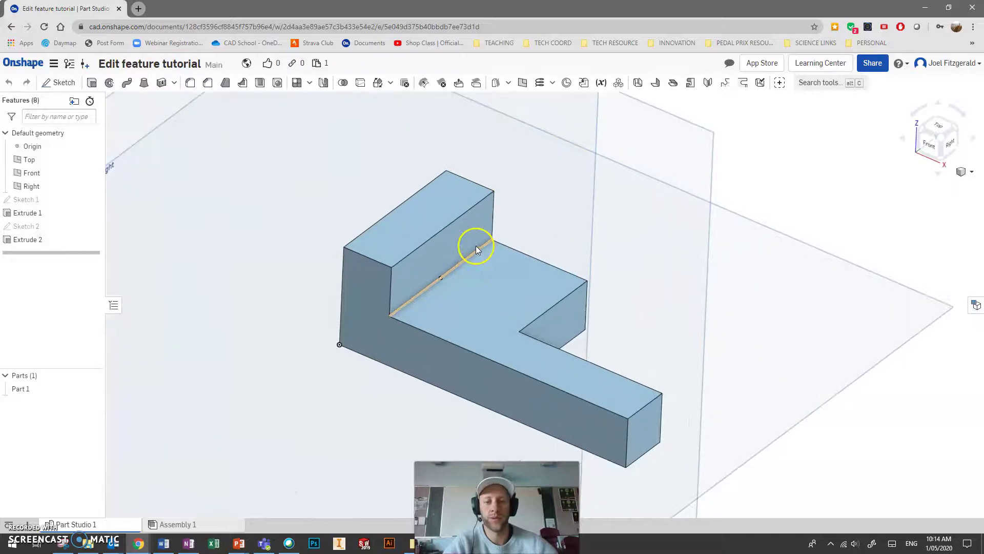
pyautogui.rightClick(30, 200)
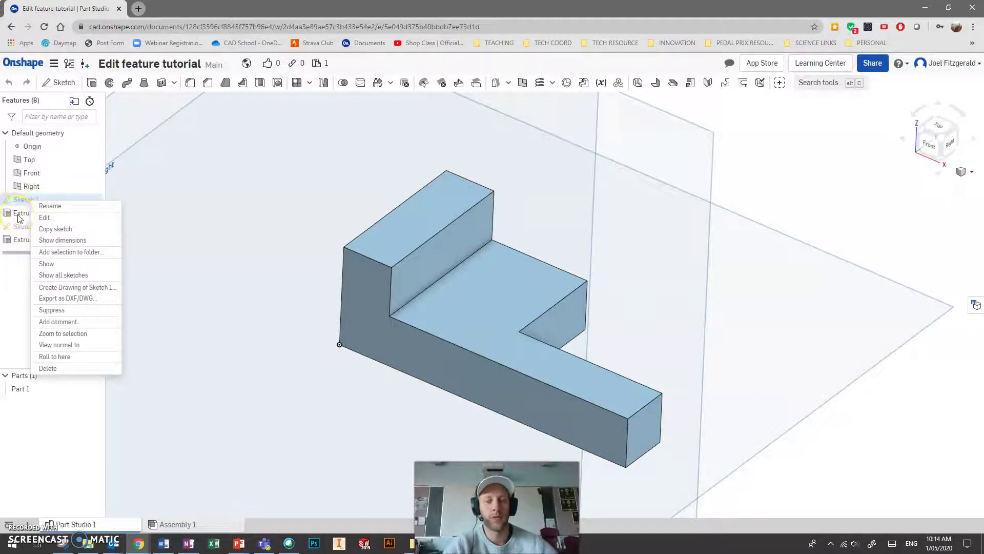
pyautogui.rightClick(21, 216)
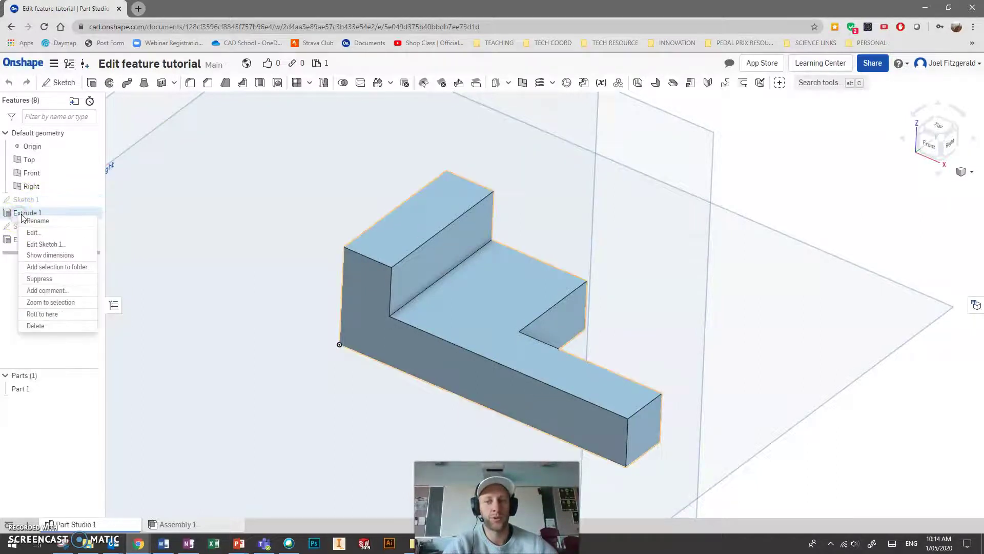
pyautogui.click(50, 244)
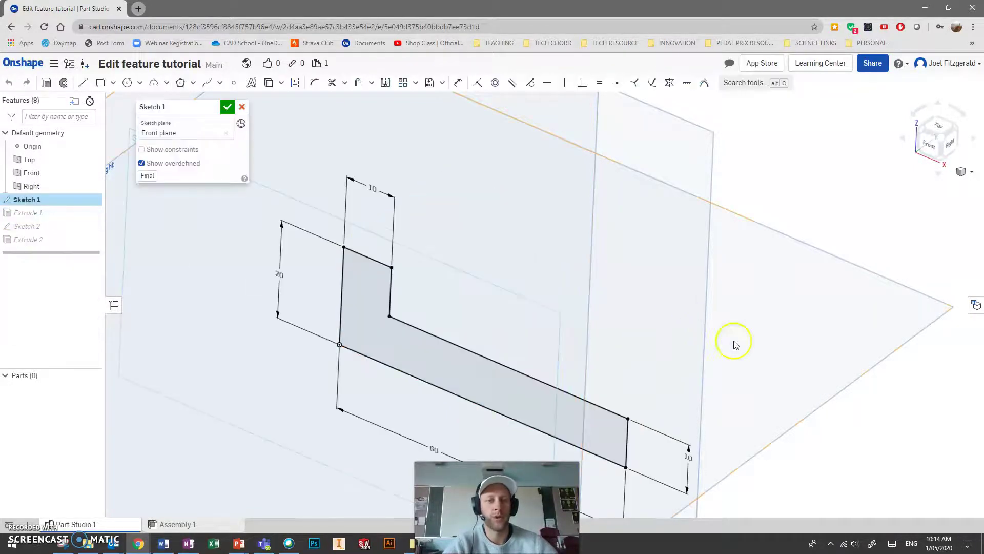
pyautogui.moveTo(761, 335)
pyautogui.mouseDown(button='right')
pyautogui.moveTo(774, 328)
pyautogui.moveTo(674, 378)
pyautogui.mouseUp(button='right')
pyautogui.scroll(1, 834, 410)
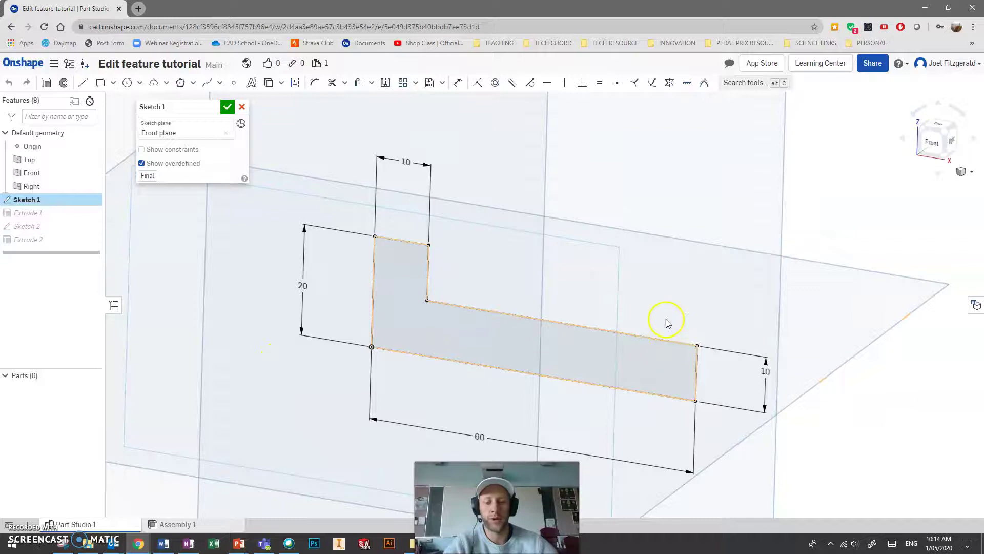
# Check the reference drawing and set the width of the profile's raised block to 25 mm.
pyautogui.hotkey('alt', 'Tab')
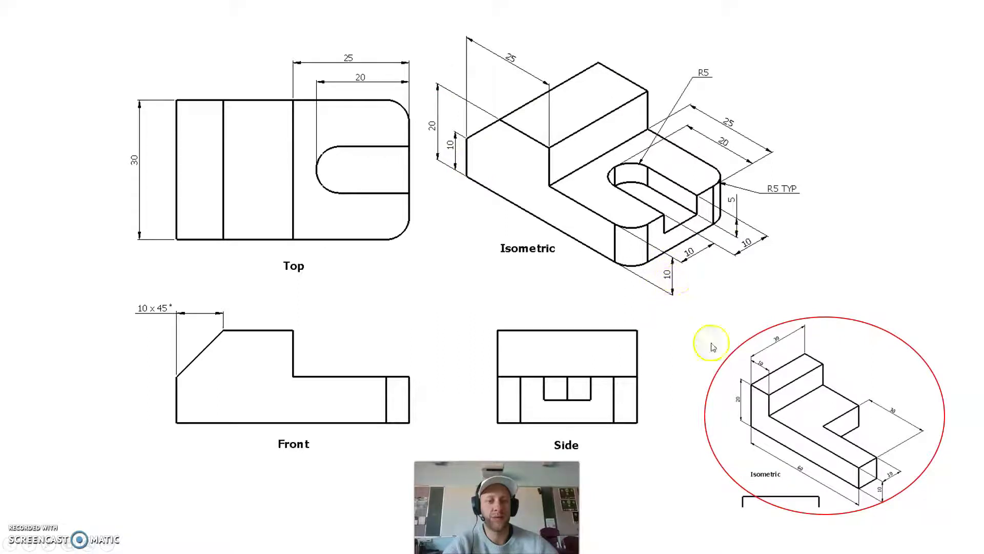
pyautogui.hotkey('alt', 'Tab')
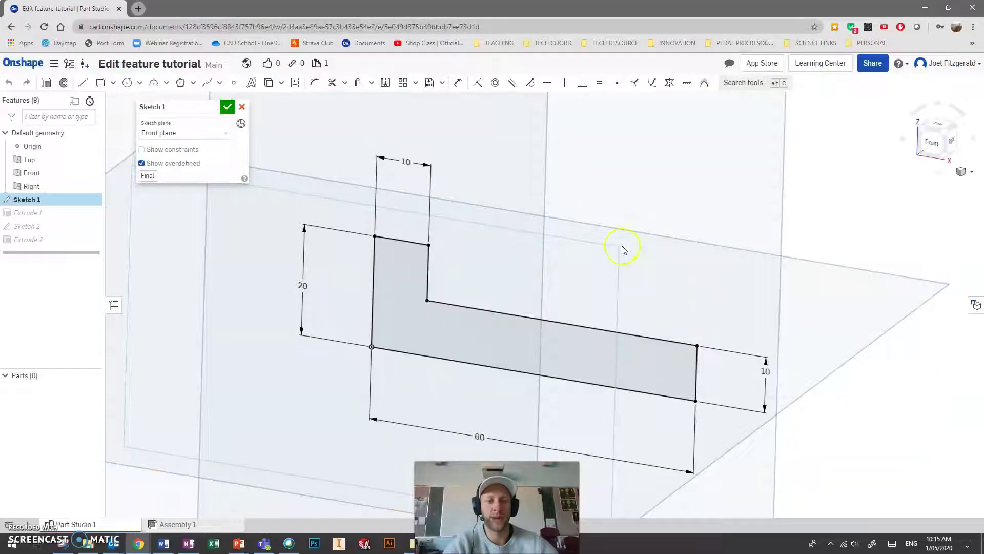
pyautogui.doubleClick(410, 159)
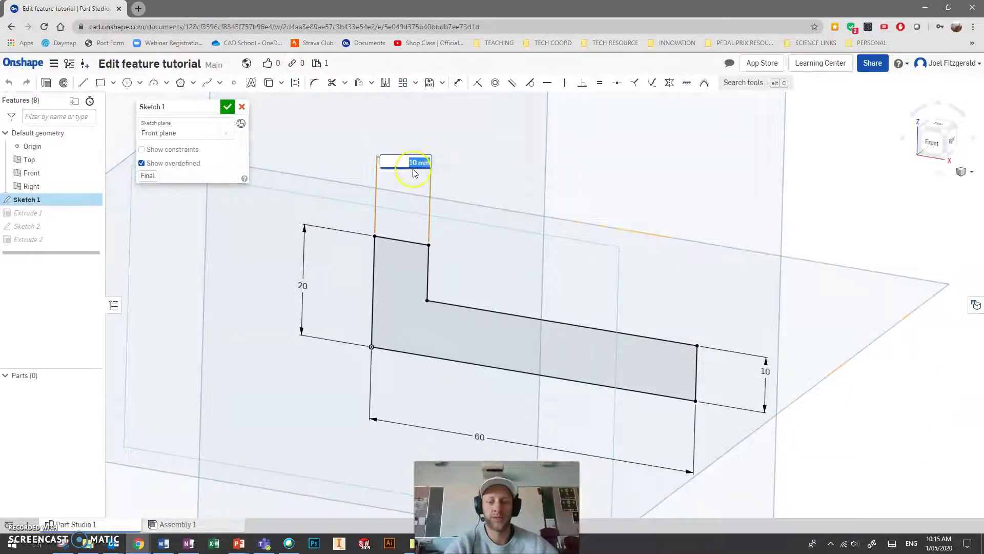
pyautogui.press('Return')
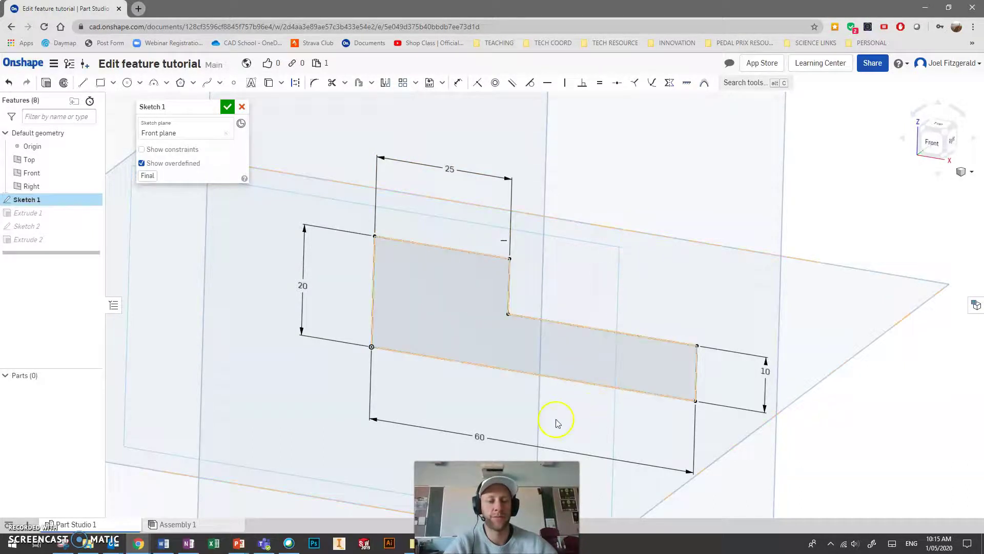
# Set the profile's overall base length to 50 mm.
pyautogui.doubleClick(475, 437)
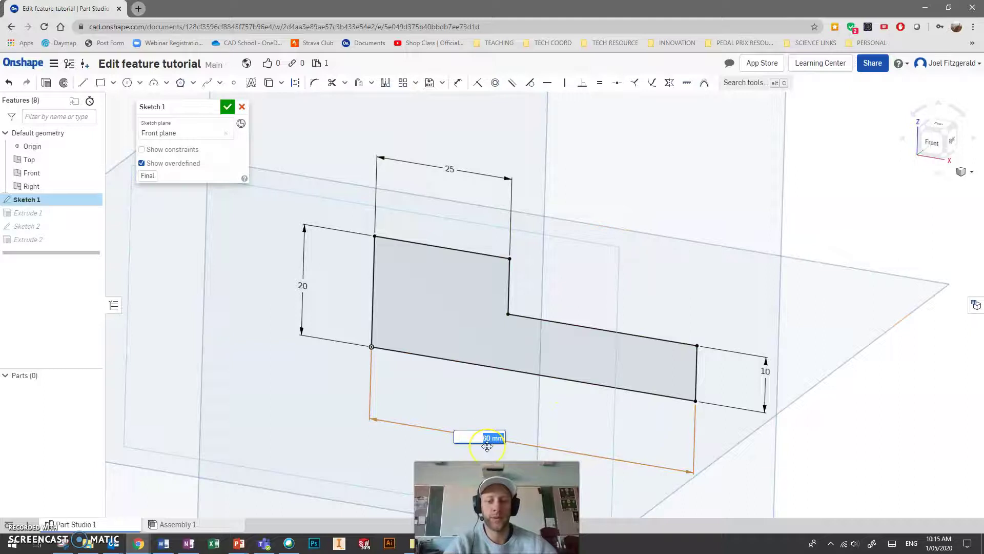
pyautogui.press('Return')
pyautogui.click(418, 430)
pyautogui.doubleClick(415, 429)
pyautogui.write('50')
pyautogui.press('Return')
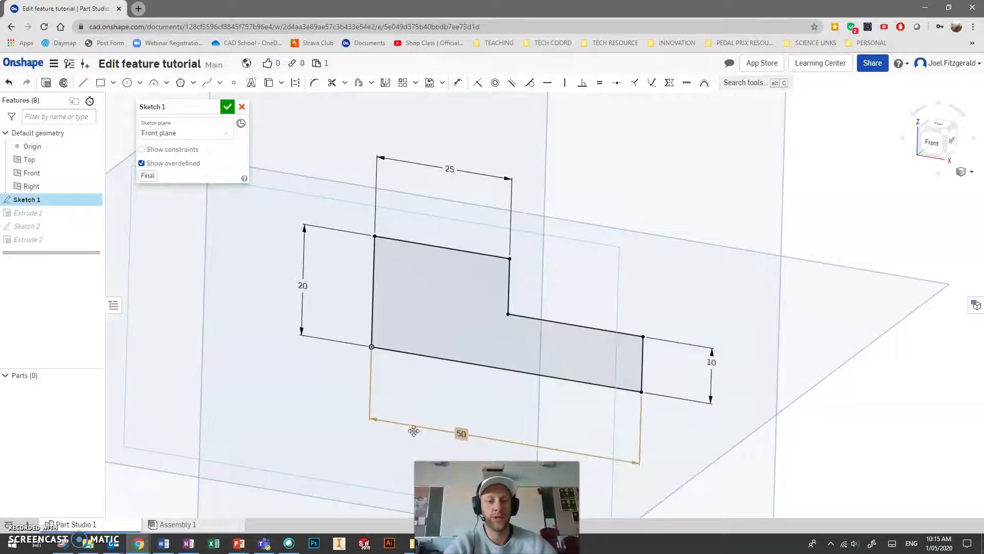
pyautogui.click(579, 328)
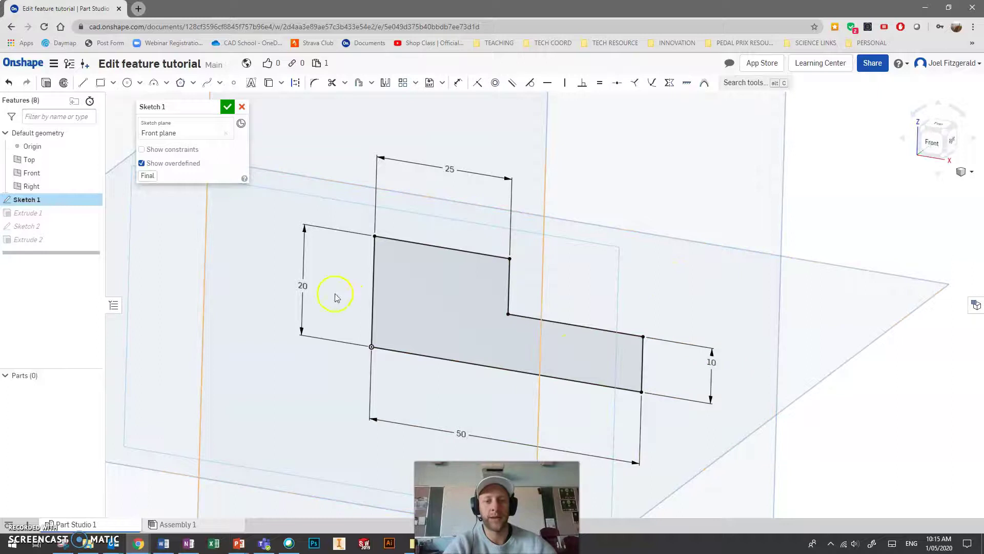
# Accept the Sketch 1 changes and inspect the rebuilt part.
pyautogui.moveTo(815, 207); pyautogui.dragTo(590, 247, button='right')
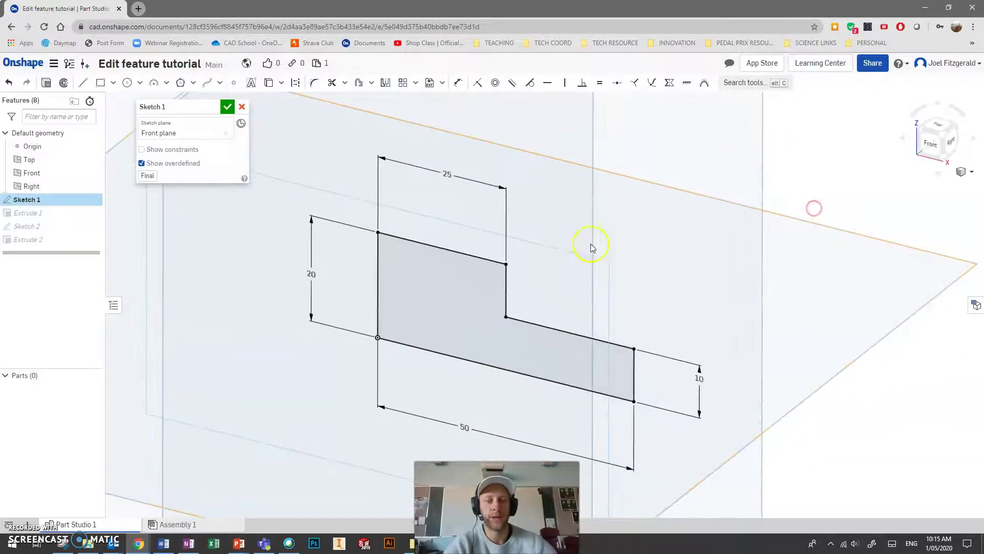
pyautogui.click(227, 108)
pyautogui.moveTo(701, 325)
pyautogui.mouseDown(button='right')
pyautogui.moveTo(707, 302)
pyautogui.moveTo(664, 301)
pyautogui.moveTo(686, 314)
pyautogui.moveTo(694, 301)
pyautogui.moveTo(644, 251)
pyautogui.moveTo(683, 268)
pyautogui.moveTo(694, 308)
pyautogui.moveTo(712, 305)
pyautogui.mouseUp(button='right')
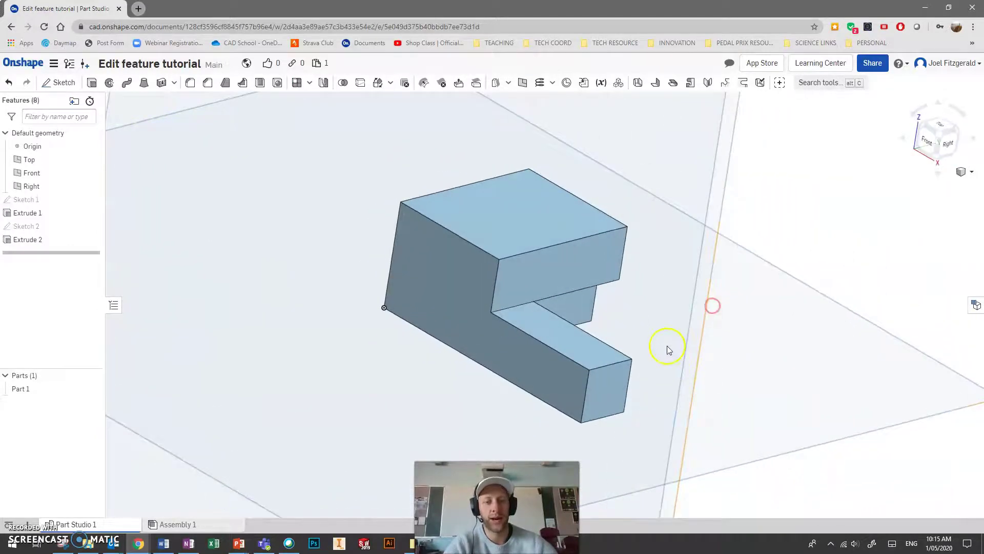
pyautogui.moveTo(782, 229)
pyautogui.mouseDown(button='right')
pyautogui.moveTo(807, 233)
pyautogui.moveTo(784, 231)
pyautogui.mouseUp(button='right')
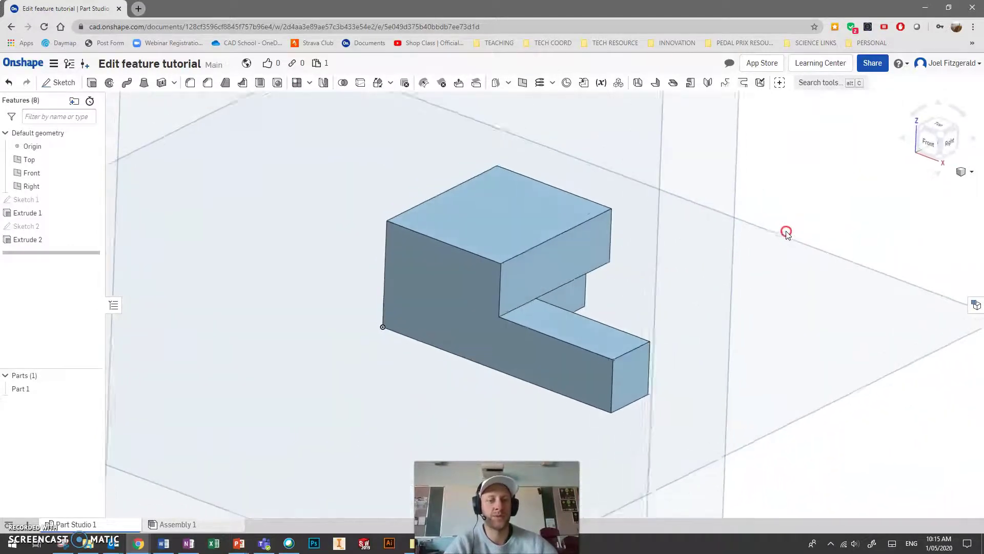
# Open Sketch 2, the cutout profile behind Extrude 2, for editing and check the reference drawing.
pyautogui.rightClick(30, 242)
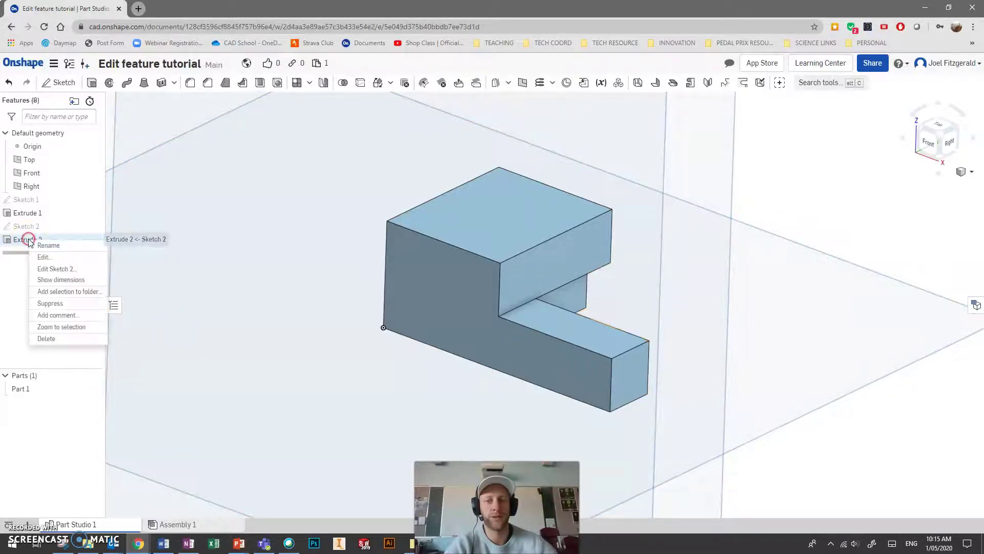
pyautogui.click(52, 268)
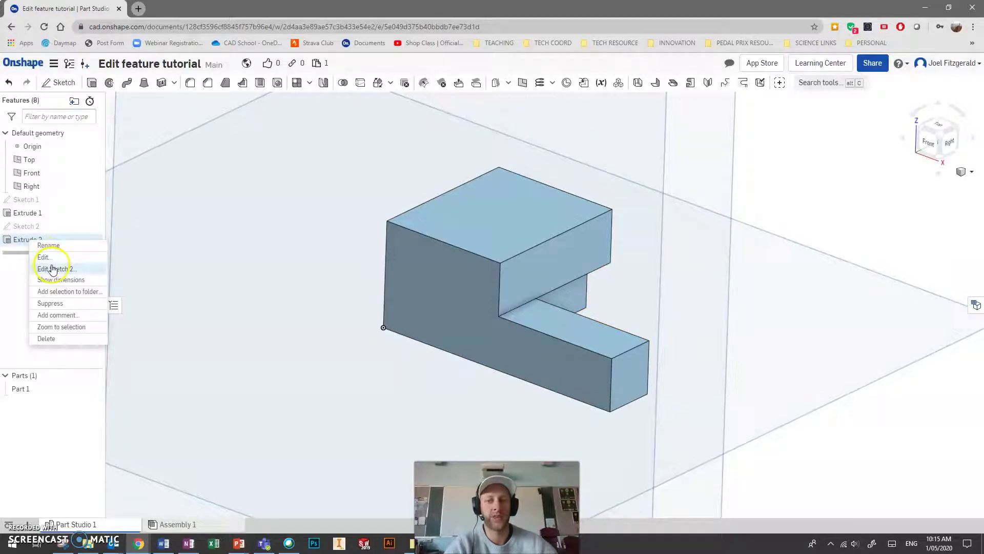
pyautogui.moveTo(737, 209)
pyautogui.mouseDown(button='right')
pyautogui.moveTo(729, 258)
pyautogui.moveTo(731, 197)
pyautogui.moveTo(733, 212)
pyautogui.mouseUp(button='right')
pyautogui.click(618, 392)
pyautogui.hotkey('alt', 'Tab')
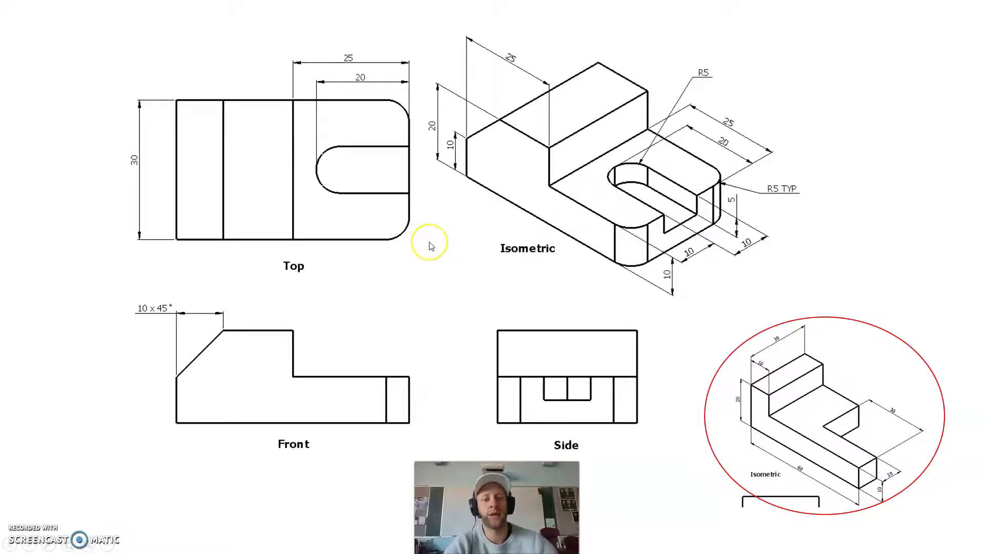
pyautogui.hotkey('alt', 'Tab')
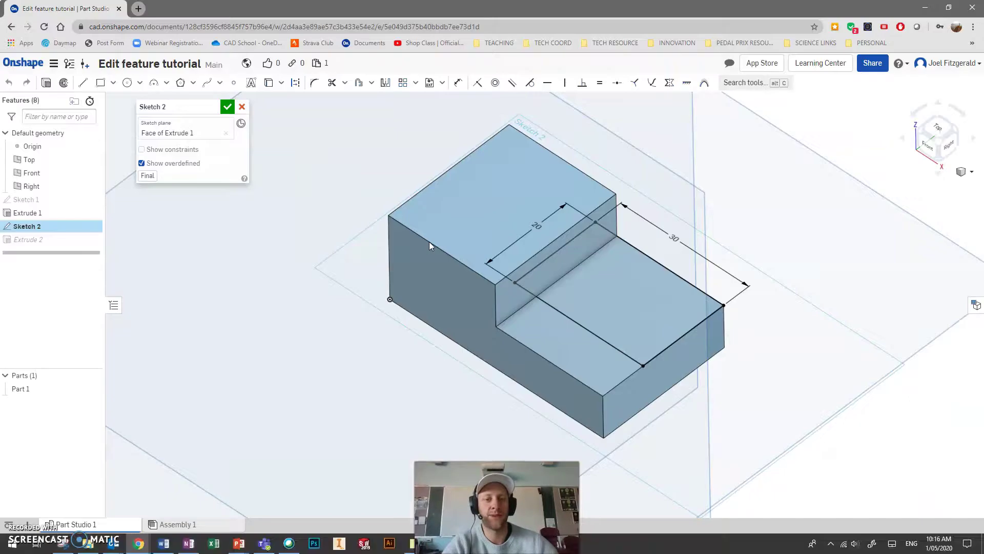
# Set the length of the cutout rectangle in Sketch 2 to 25 mm.
pyautogui.moveTo(627, 181)
pyautogui.mouseDown(button='right')
pyautogui.moveTo(641, 301)
pyautogui.moveTo(653, 319)
pyautogui.moveTo(653, 252)
pyautogui.mouseUp(button='right')
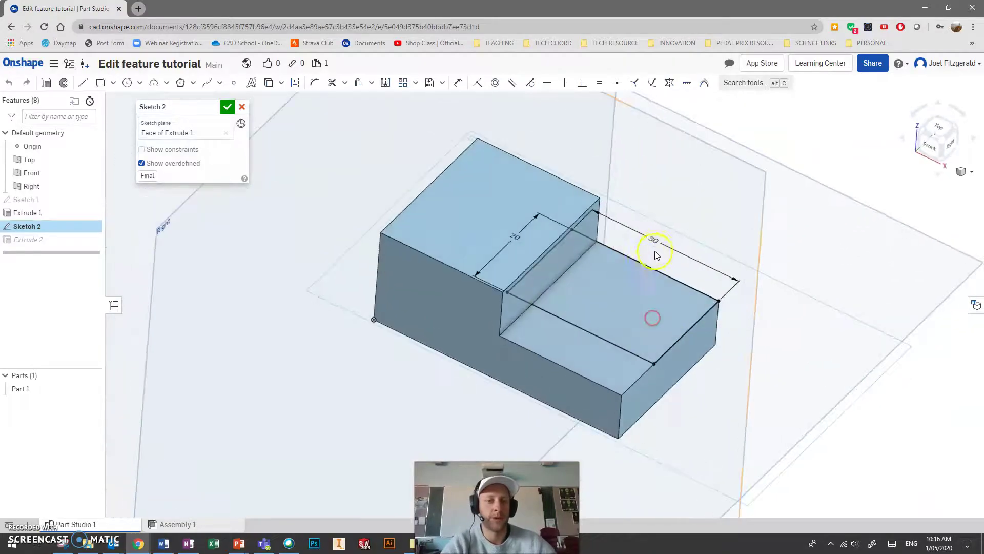
pyautogui.doubleClick(654, 243)
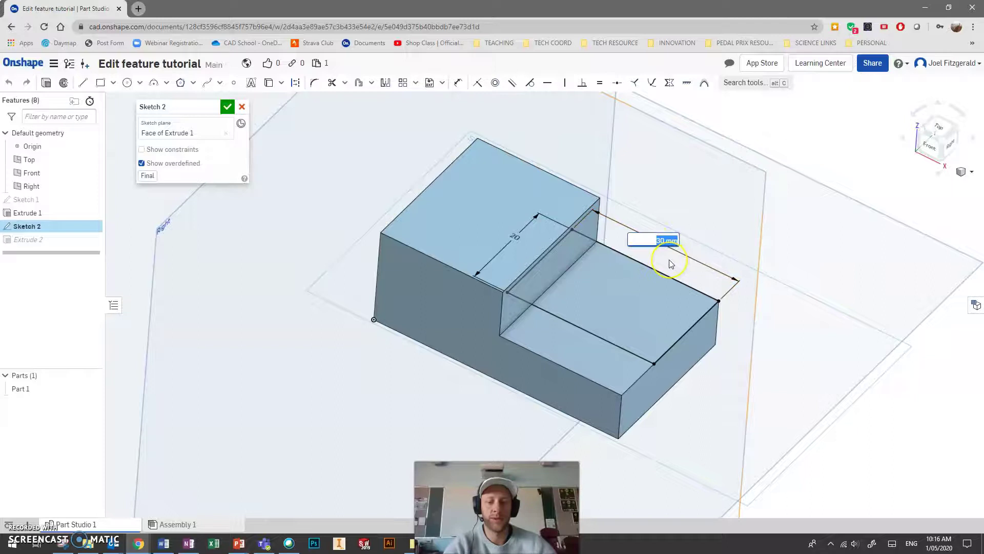
pyautogui.press('Return')
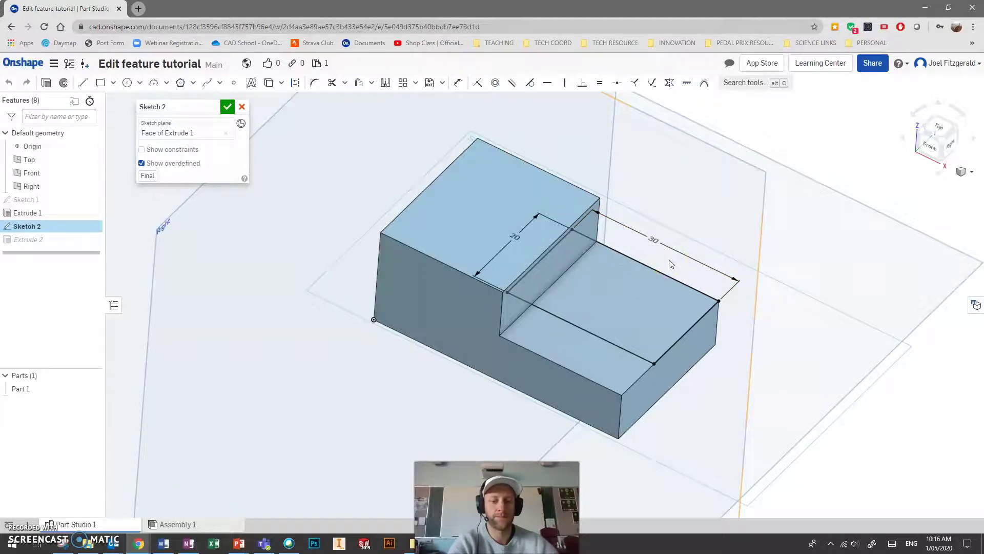
# Set the width of the cutout rectangle in Sketch 2 to 10 mm.
pyautogui.moveTo(686, 241); pyautogui.dragTo(682, 261, button='right')
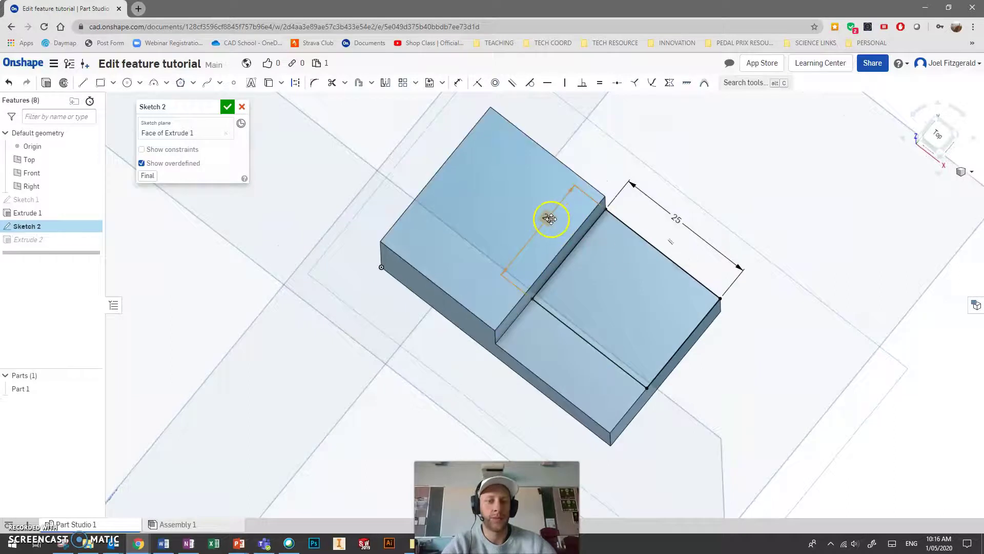
pyautogui.doubleClick(550, 219)
pyautogui.write('10')
pyautogui.press('Return')
pyautogui.click(615, 263)
pyautogui.moveTo(617, 267); pyautogui.dragTo(621, 263, button='right')
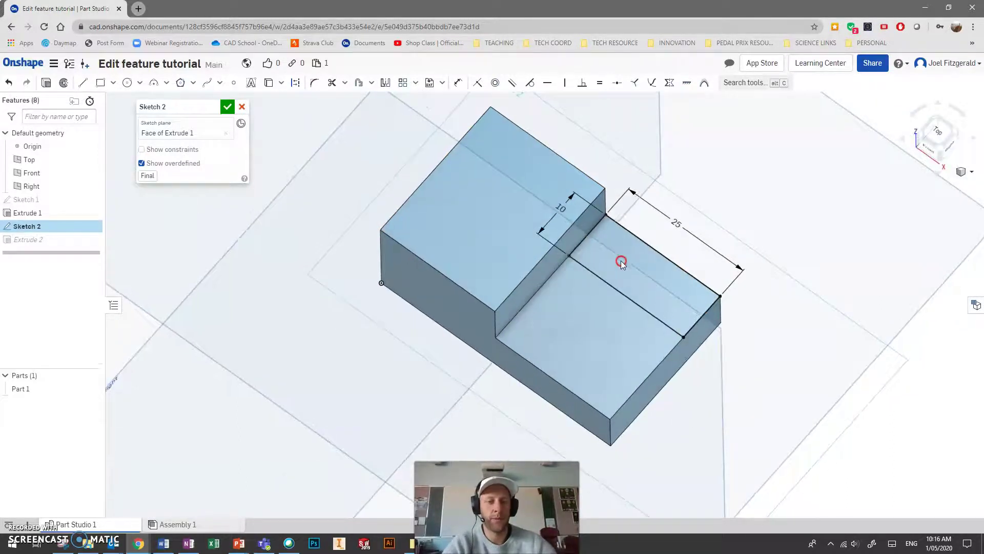
# Set the length of the cutout rectangle in Sketch 2 to 20 mm.
pyautogui.scroll(2, 752, 283)
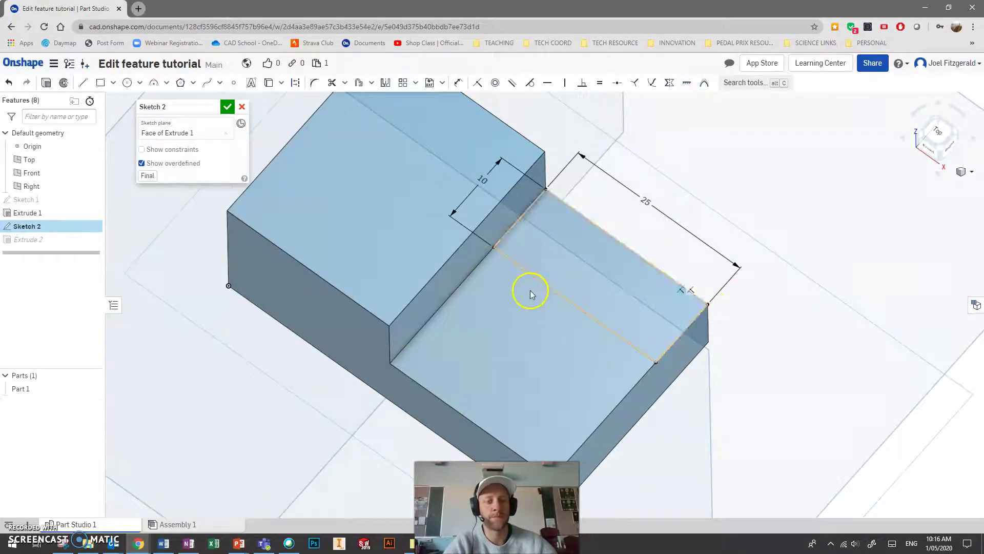
pyautogui.moveTo(543, 308)
pyautogui.mouseDown(button='right')
pyautogui.moveTo(546, 288)
pyautogui.moveTo(536, 293)
pyautogui.moveTo(540, 308)
pyautogui.mouseUp(button='right')
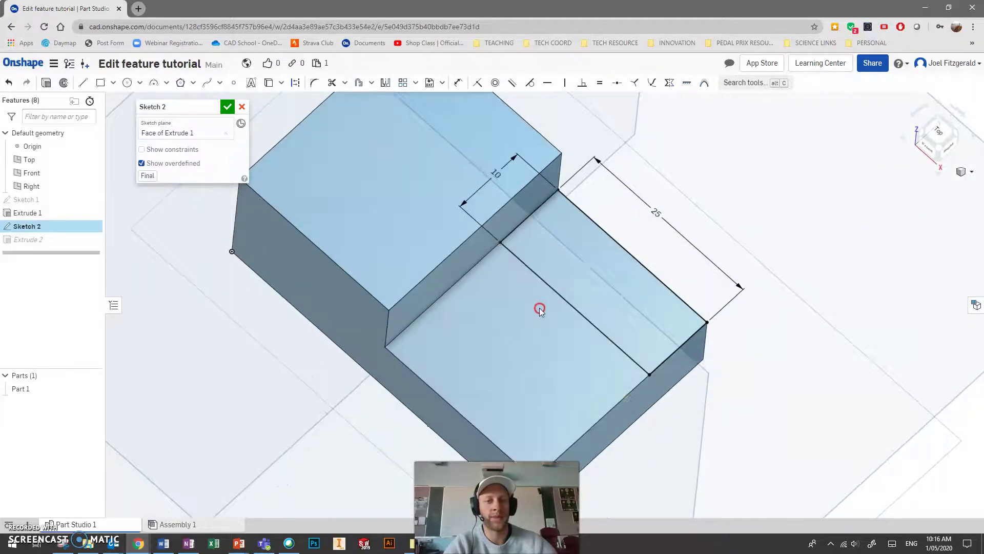
pyautogui.doubleClick(659, 214)
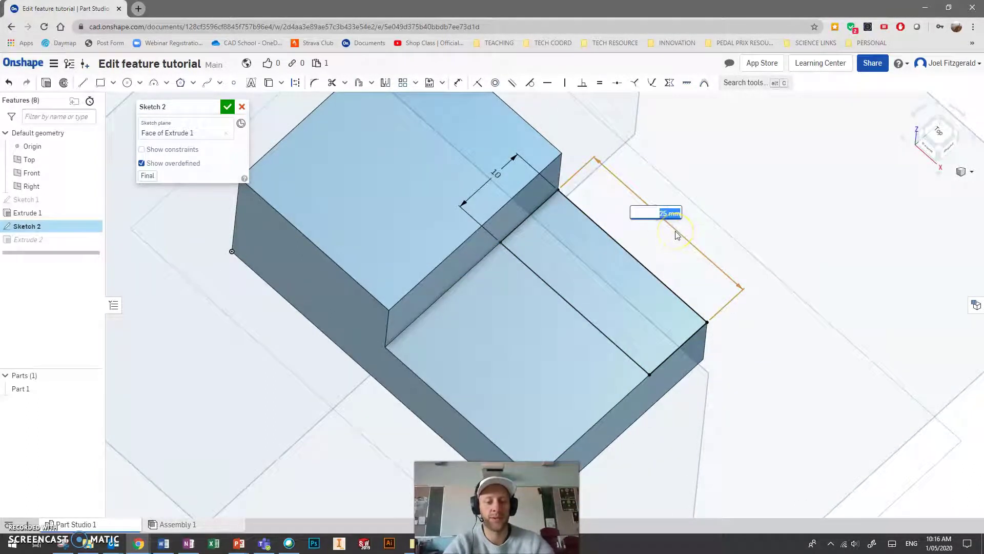
pyautogui.write('20')
pyautogui.press('Return')
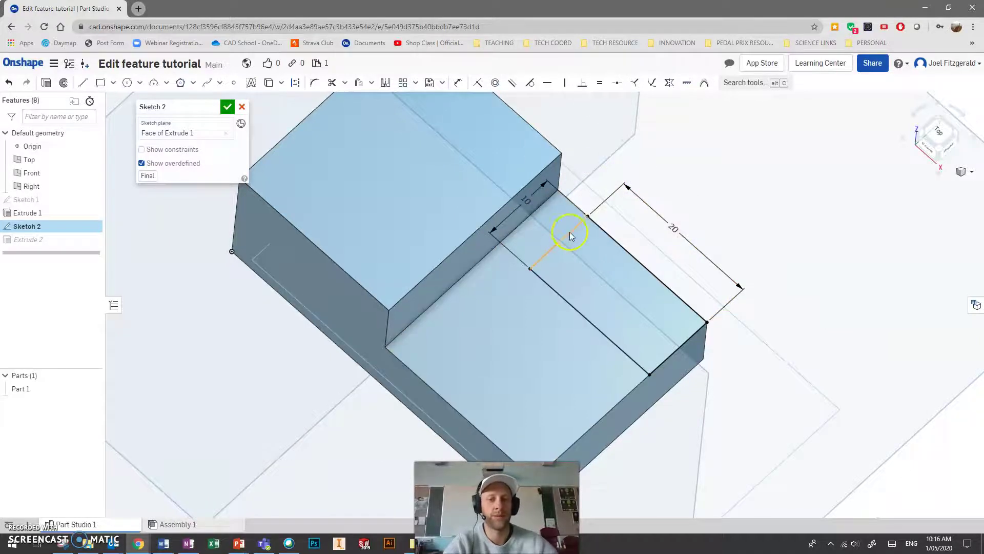
# Delete the coincident constraint that pins the cutout rectangle to the outer corner of the lower step.
pyautogui.scroll(2, 694, 328)
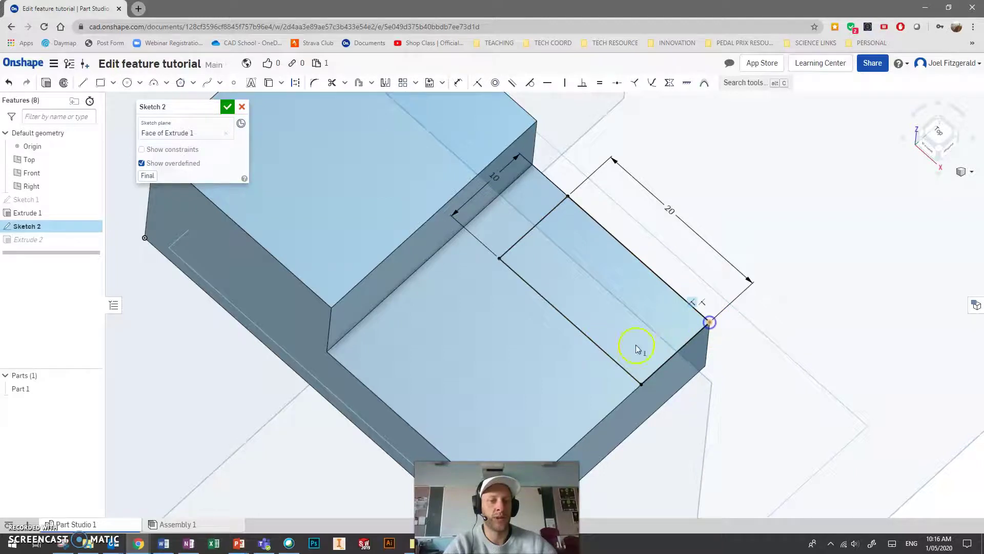
pyautogui.click(812, 291)
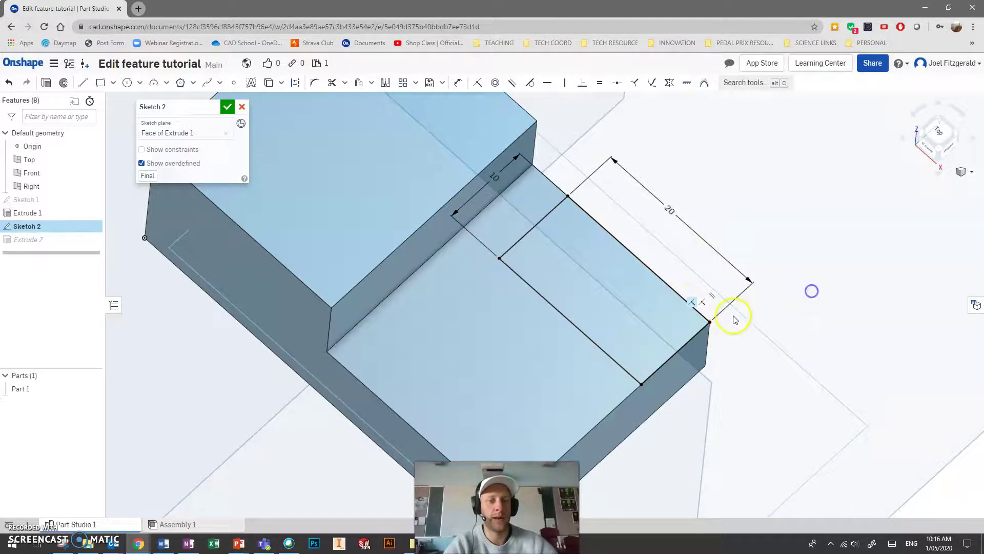
pyautogui.click(708, 304)
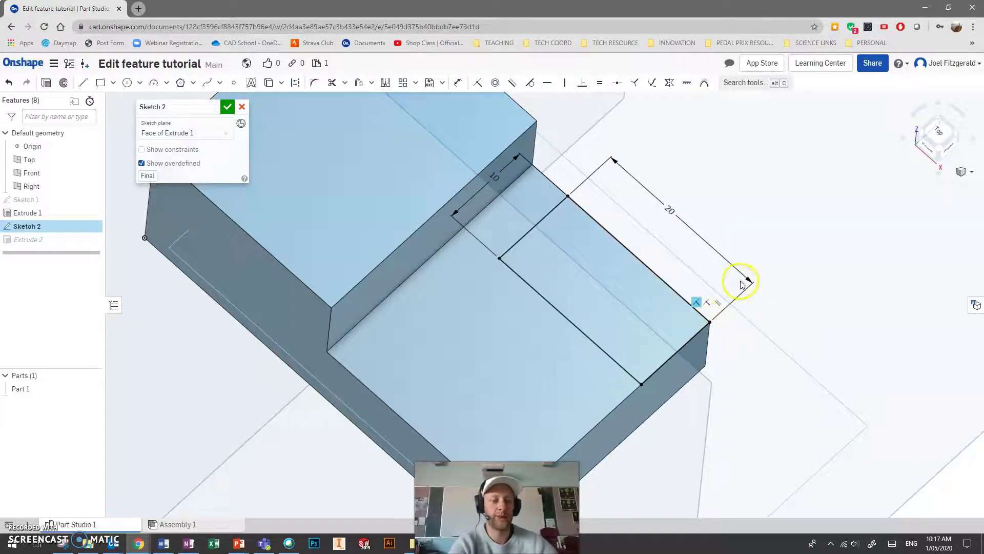
pyautogui.press('Delete')
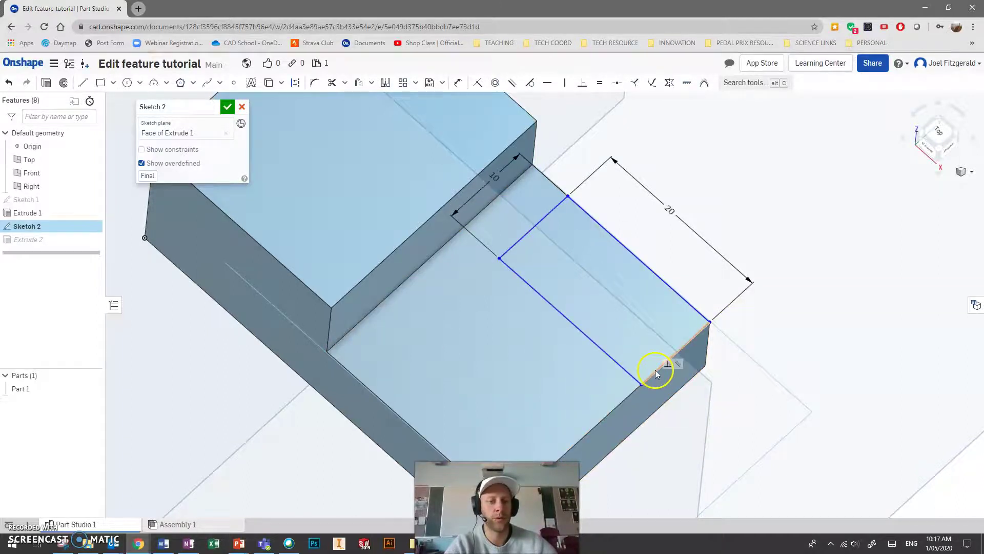
# Move the cutout rectangle towards the middle of the lower step, keeping its short side on the step's end edge.
pyautogui.moveTo(647, 371); pyautogui.dragTo(553, 329)
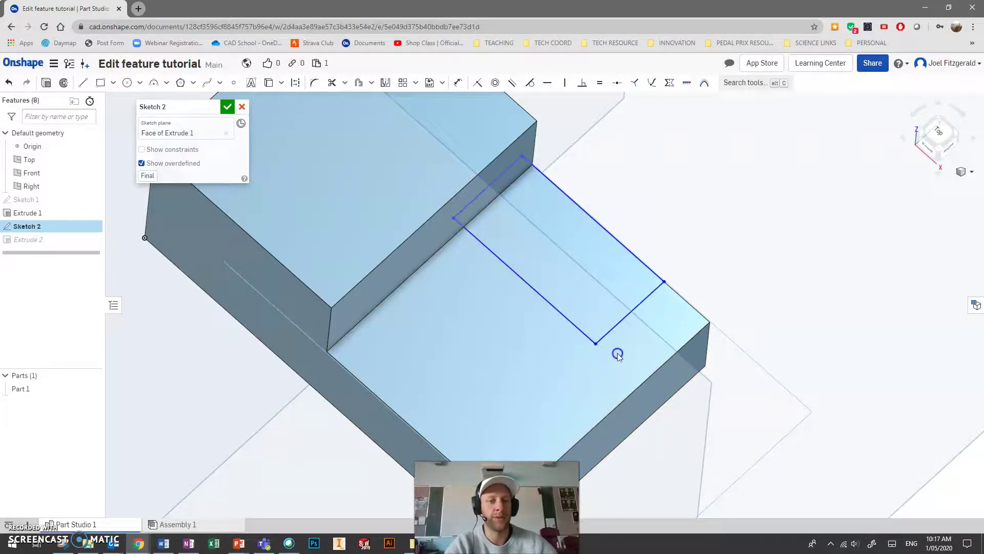
pyautogui.click(636, 364)
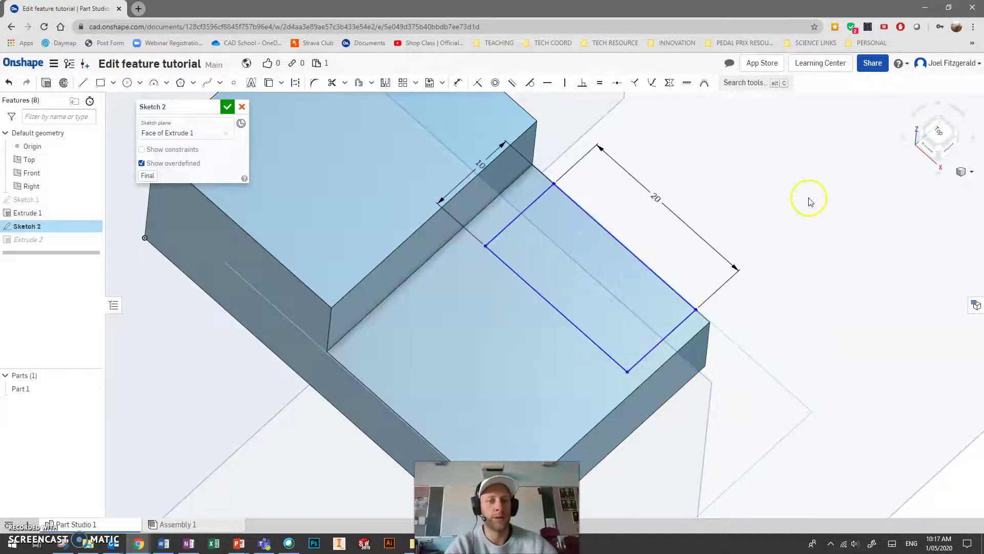
pyautogui.click(626, 379)
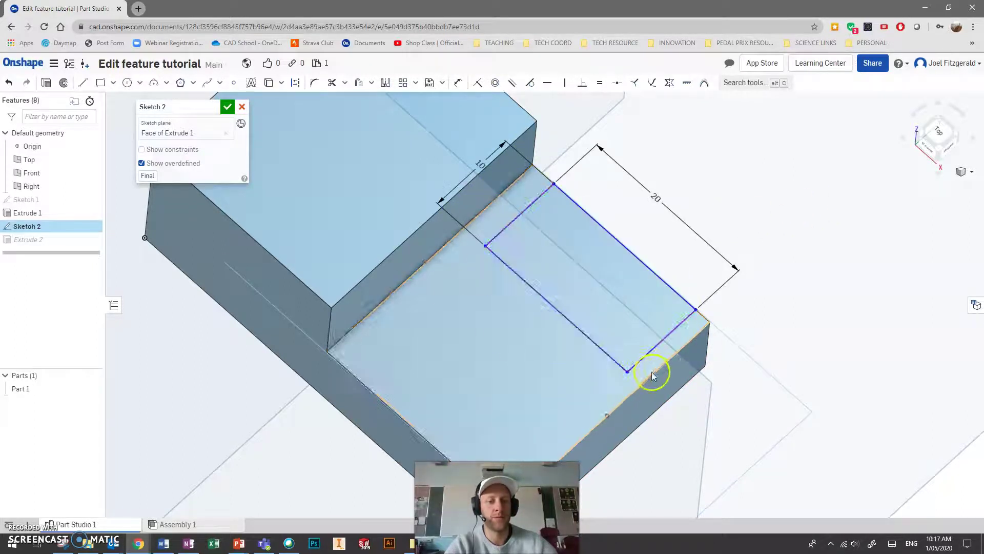
pyautogui.moveTo(629, 370)
pyautogui.mouseDown()
pyautogui.moveTo(569, 424)
pyautogui.moveTo(573, 448)
pyautogui.moveTo(594, 444)
pyautogui.moveTo(564, 455)
pyautogui.moveTo(573, 446)
pyautogui.mouseUp()
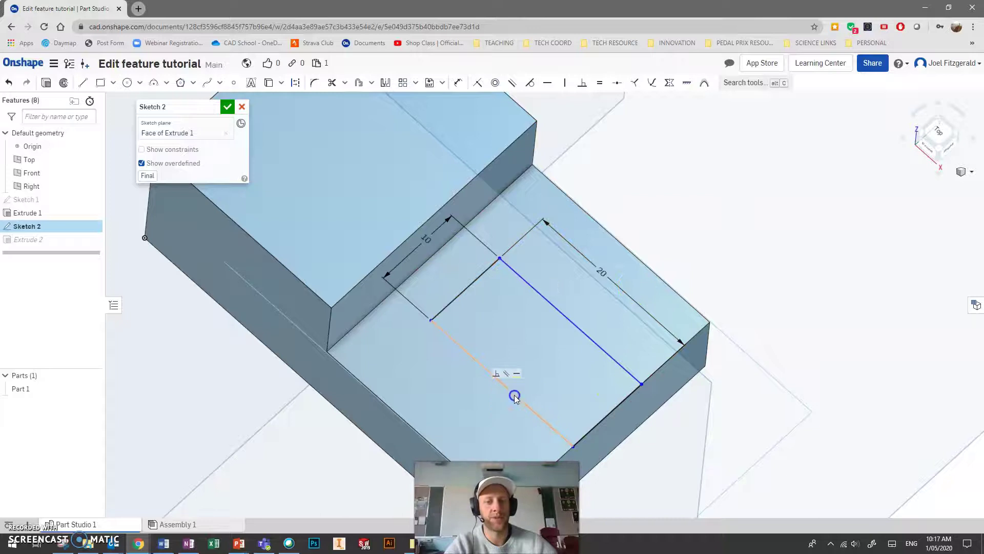
pyautogui.hotkey('ctrl', 'z')
pyautogui.moveTo(468, 447)
pyautogui.mouseDown()
pyautogui.moveTo(598, 336)
pyautogui.moveTo(512, 405)
pyautogui.moveTo(524, 394)
pyautogui.mouseUp()
# Check the reference drawing and dimension the cutout rectangle's long side 10 mm from the block's front side edge.
pyautogui.hotkey('alt', 'Tab')
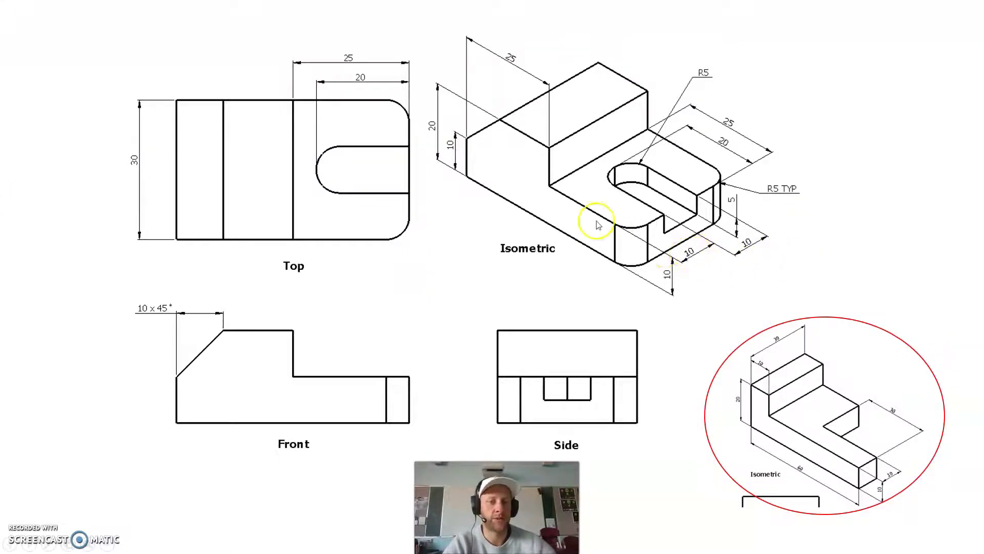
pyautogui.hotkey('alt', 'Tab')
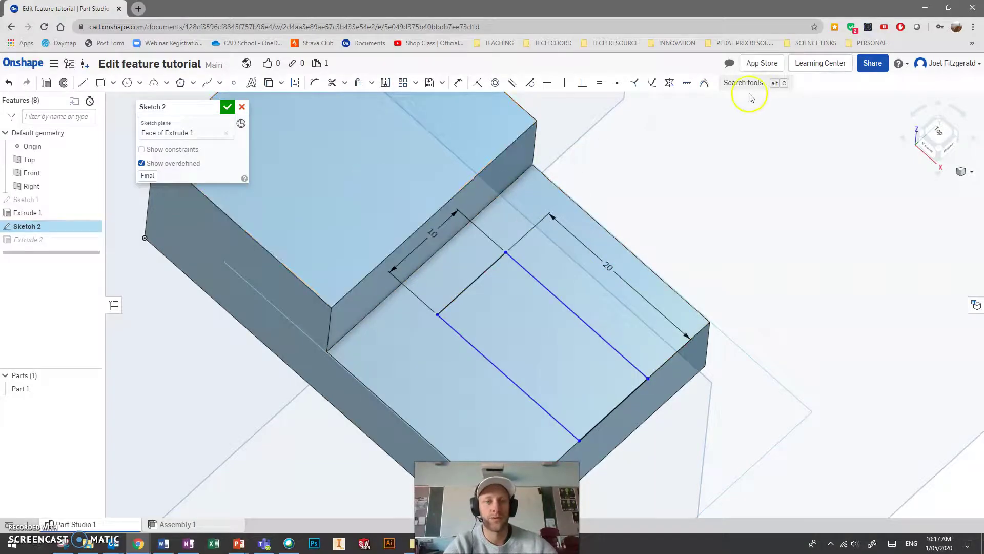
pyautogui.press('q')
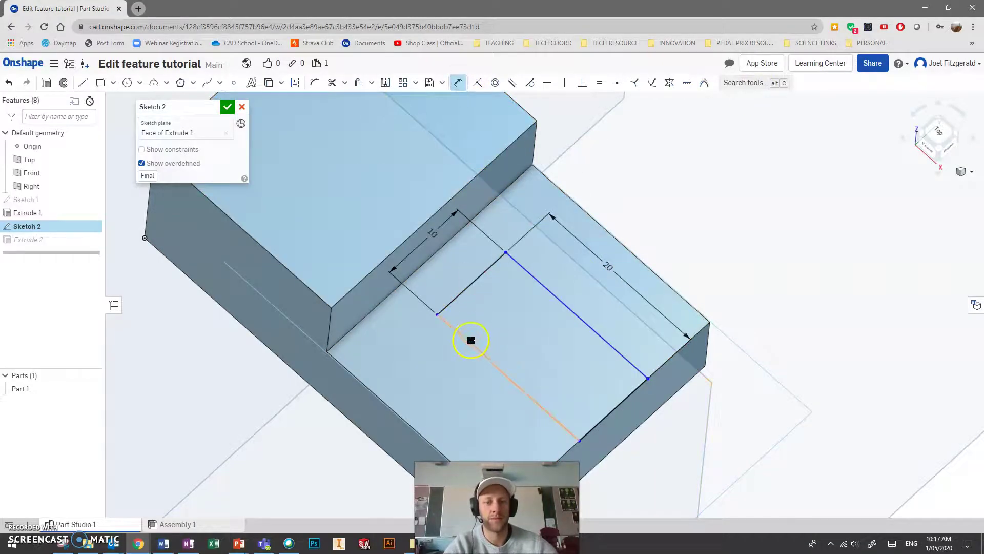
pyautogui.click(470, 342)
pyautogui.click(423, 377)
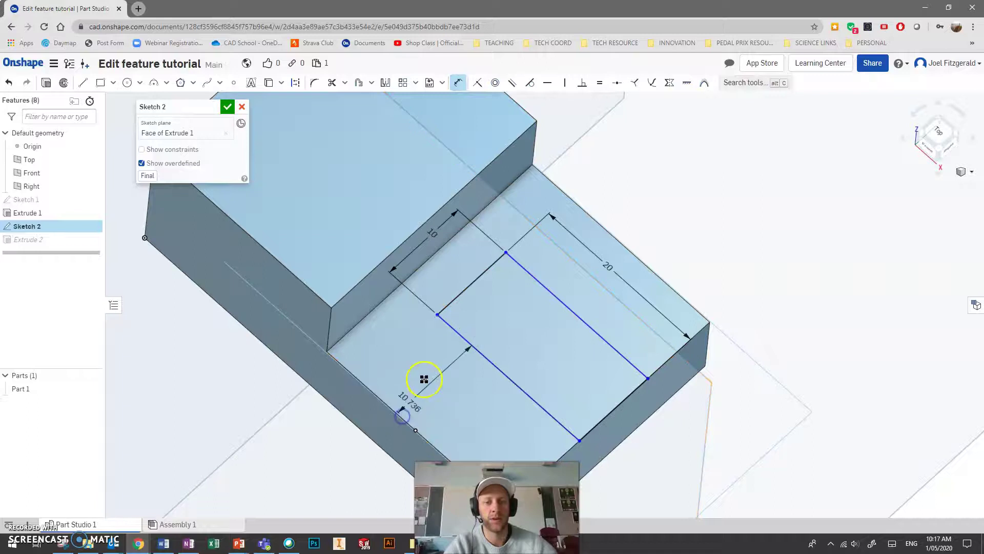
pyautogui.click(462, 391)
pyautogui.press('Return')
# Inspect the repositioned cutout rectangle and accept the changes to Sketch 2.
pyautogui.scroll(-2, 582, 339)
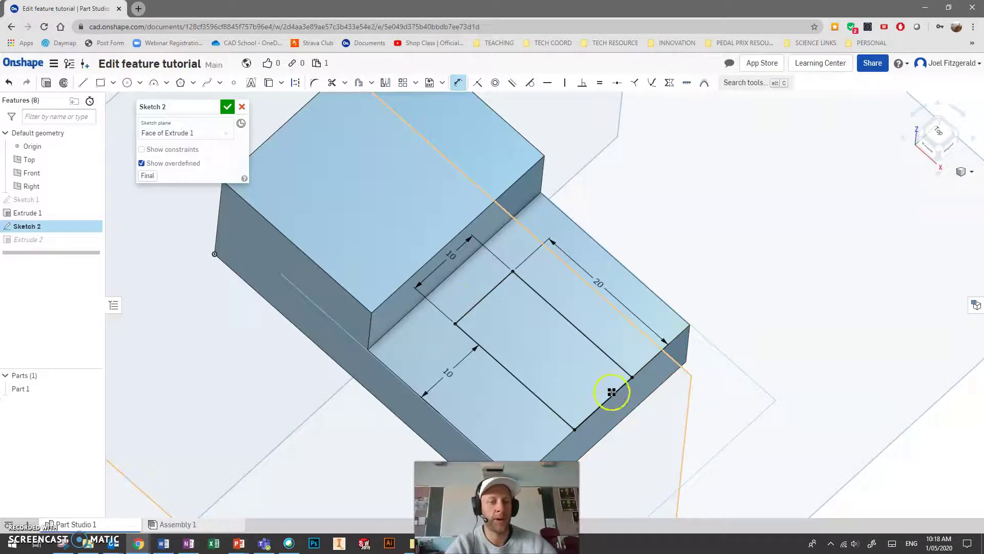
pyautogui.moveTo(714, 251); pyautogui.dragTo(710, 233, button='right')
pyautogui.click(481, 301)
pyautogui.click(604, 385)
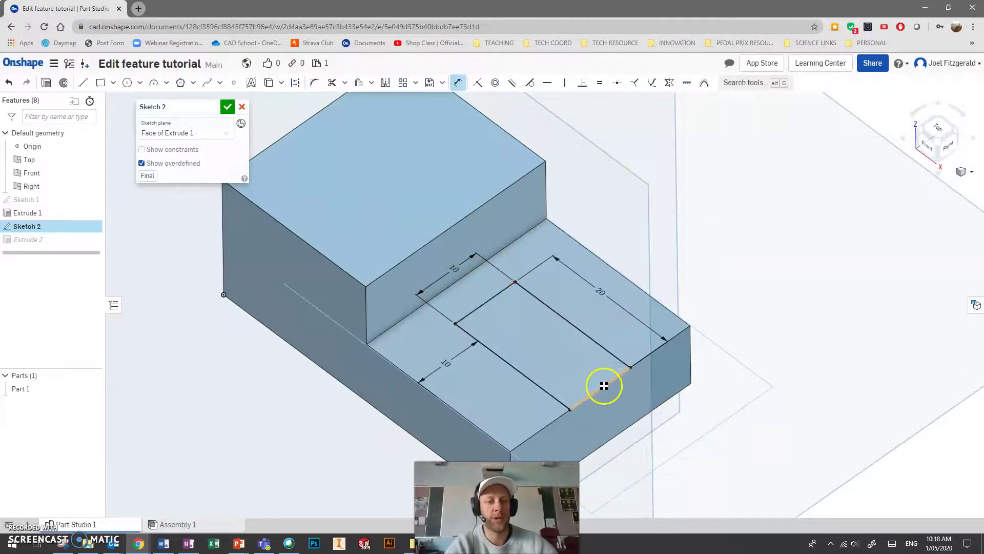
pyautogui.scroll(-1, 663, 369)
pyautogui.scroll(1, 574, 395)
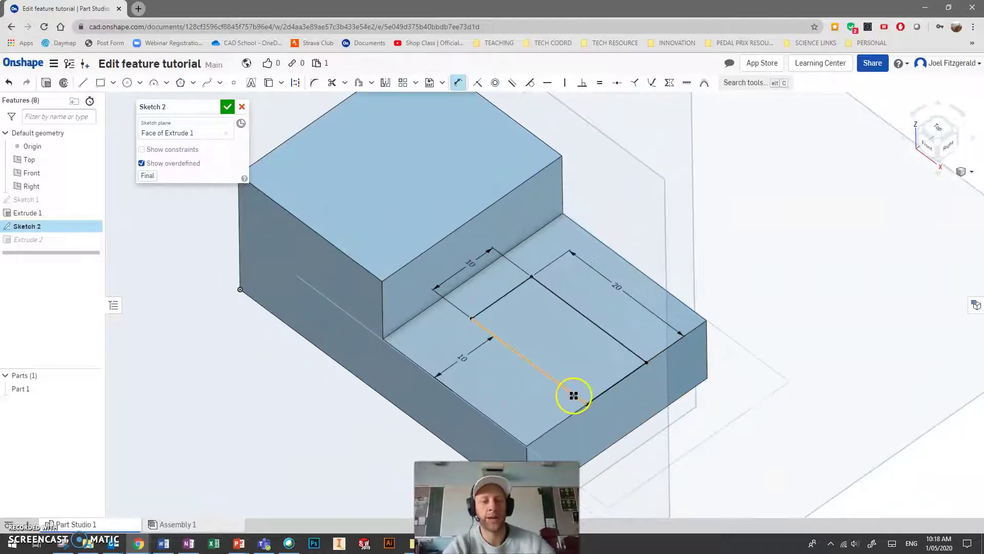
pyautogui.scroll(1, 573, 396)
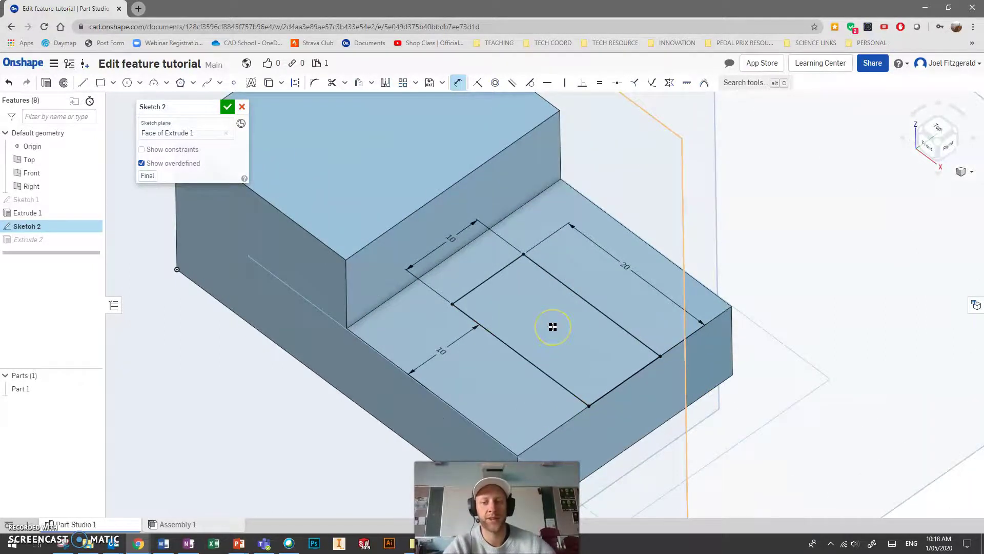
pyautogui.moveTo(557, 326)
pyautogui.mouseDown(button='right')
pyautogui.moveTo(575, 364)
pyautogui.moveTo(567, 373)
pyautogui.moveTo(574, 338)
pyautogui.moveTo(527, 351)
pyautogui.moveTo(567, 343)
pyautogui.mouseUp(button='right')
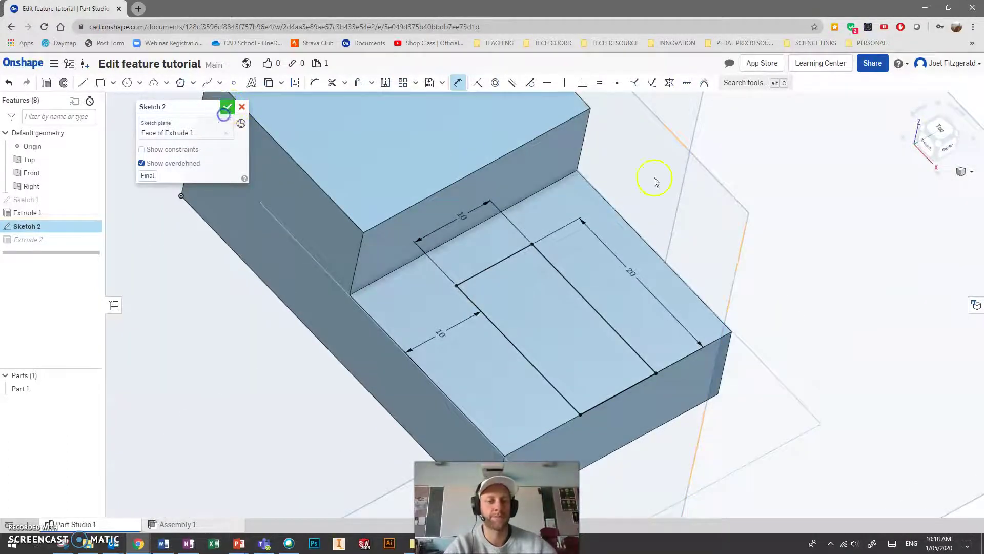
pyautogui.moveTo(707, 314); pyautogui.dragTo(692, 297, button='right')
pyautogui.scroll(-2, 691, 297)
pyautogui.scroll(1, 767, 363)
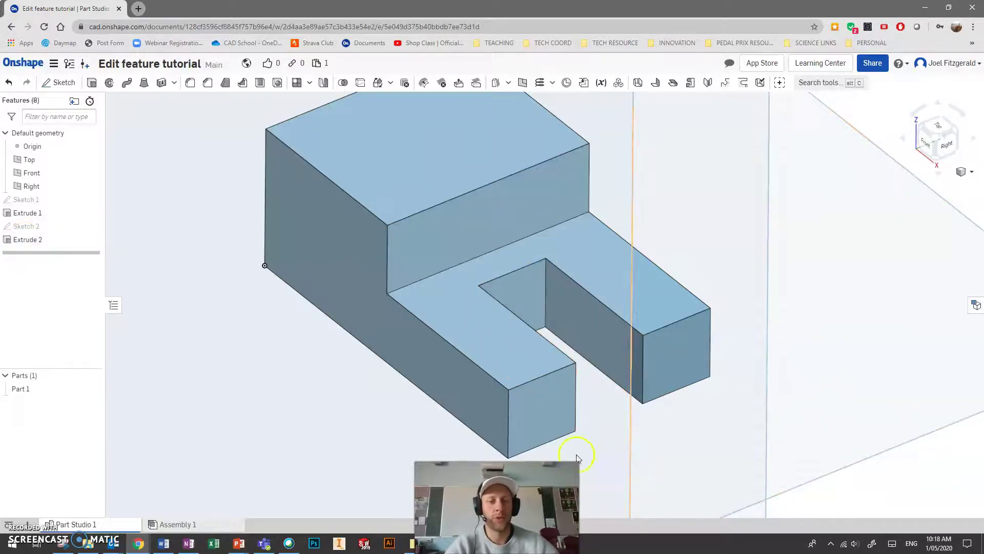
# Check the slot depth on the reference drawing and change Extrude 2 to a blind cut 5 mm deep.
pyautogui.hotkey('alt', 'Tab')
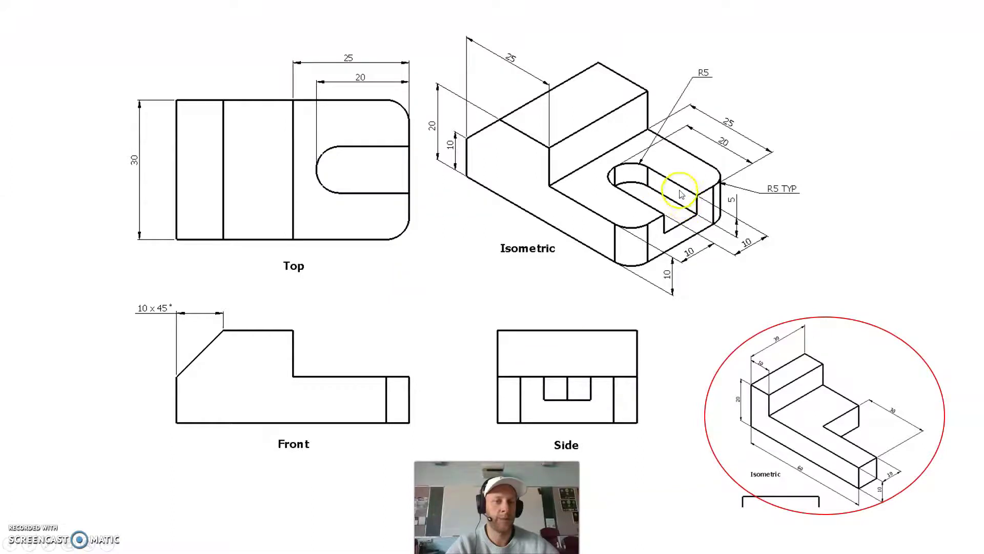
pyautogui.hotkey('alt', 'Tab')
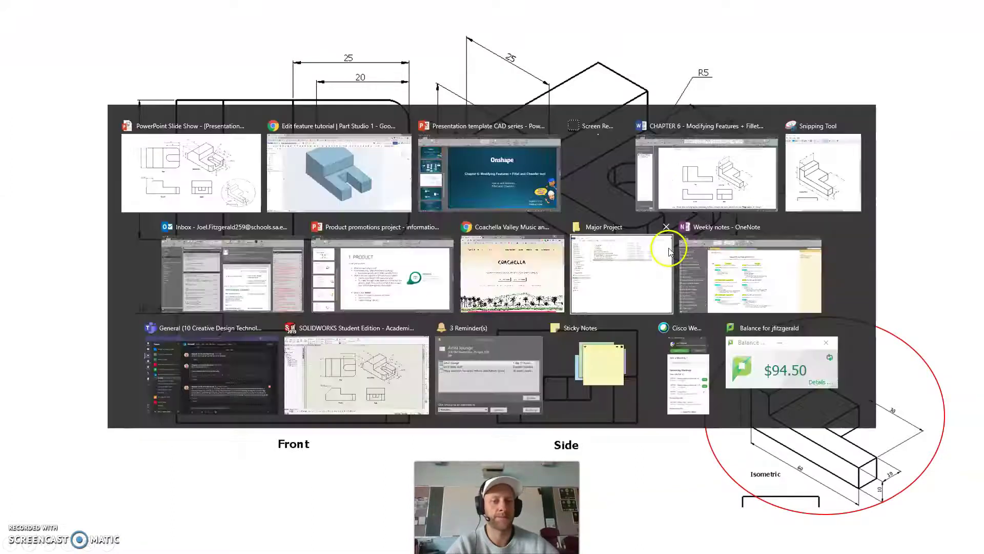
pyautogui.moveTo(628, 216); pyautogui.dragTo(601, 205, button='right')
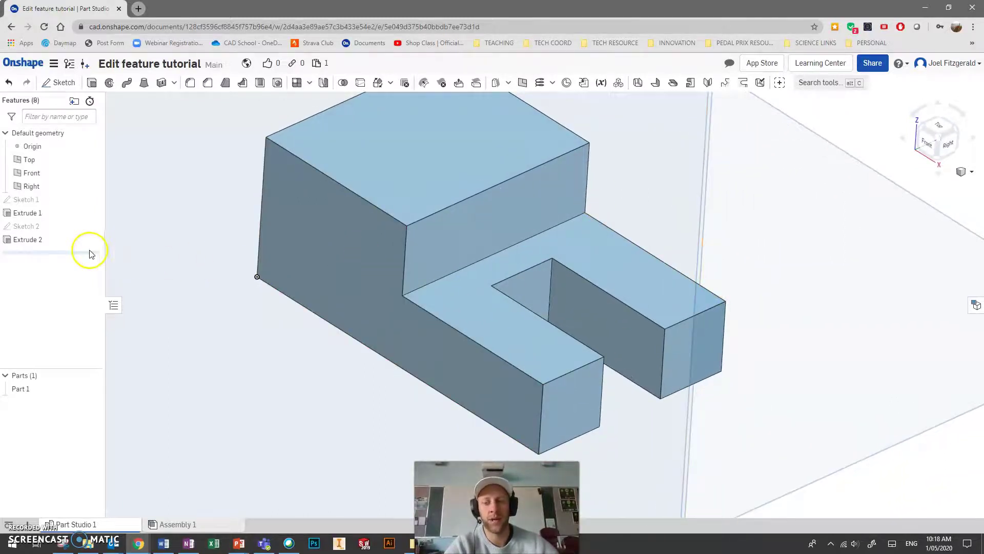
pyautogui.rightClick(32, 241)
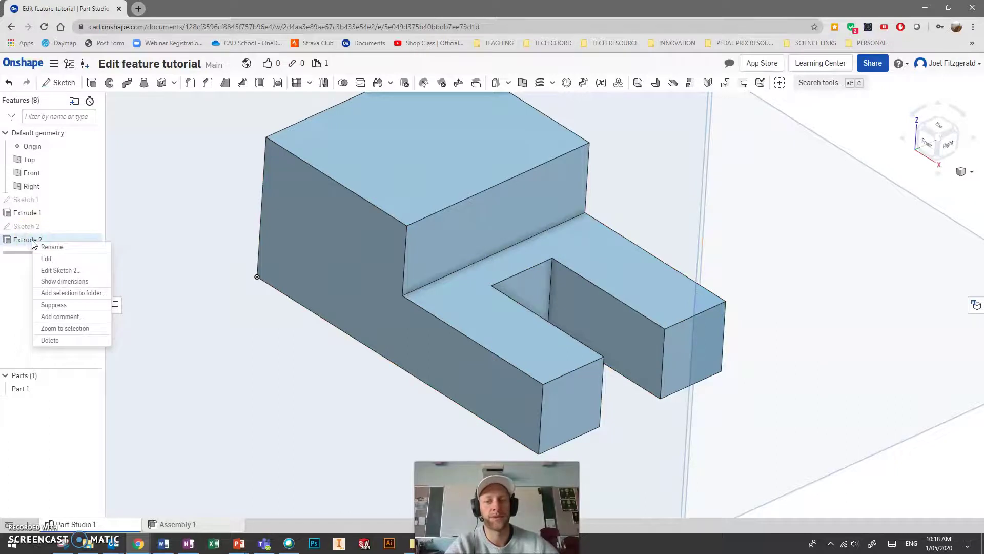
pyautogui.click(47, 259)
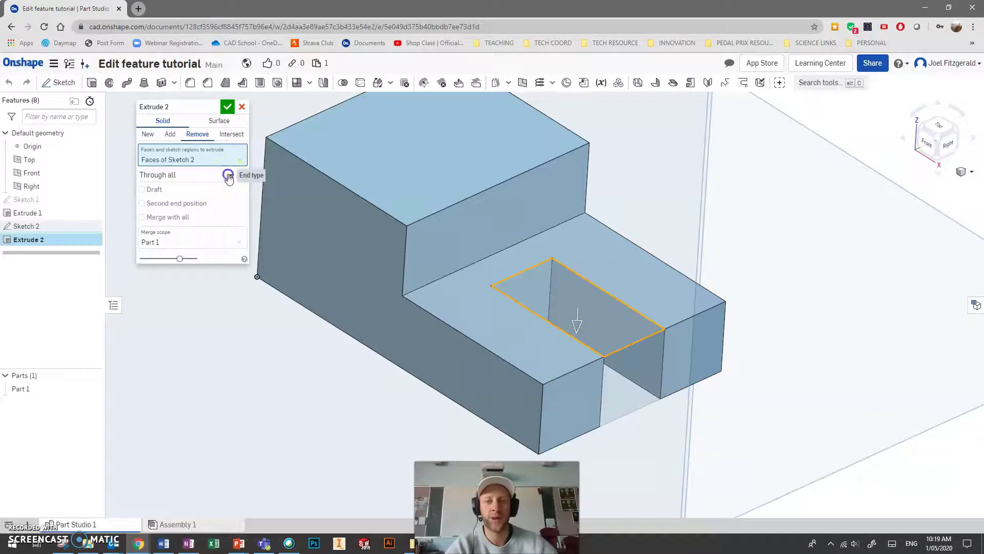
pyautogui.click(205, 175)
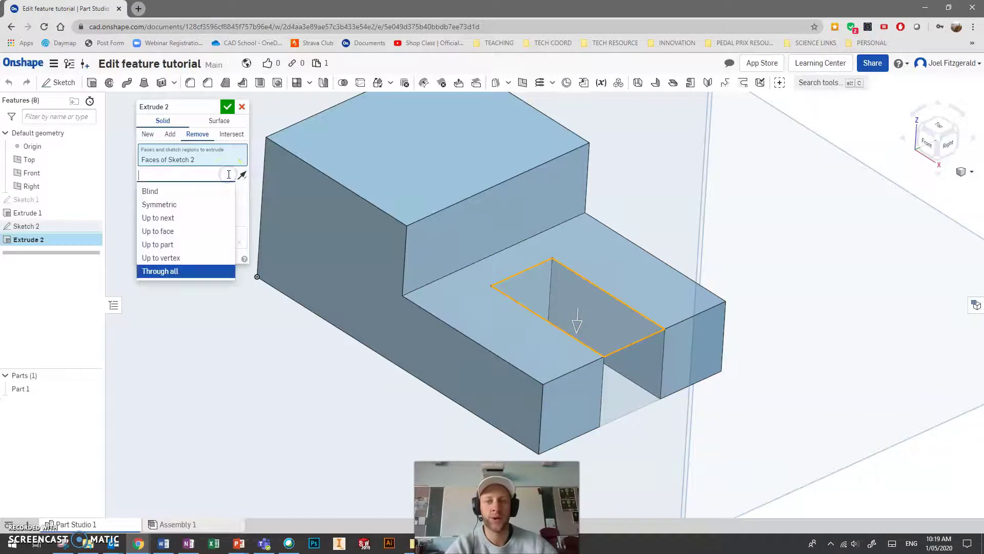
pyautogui.click(197, 192)
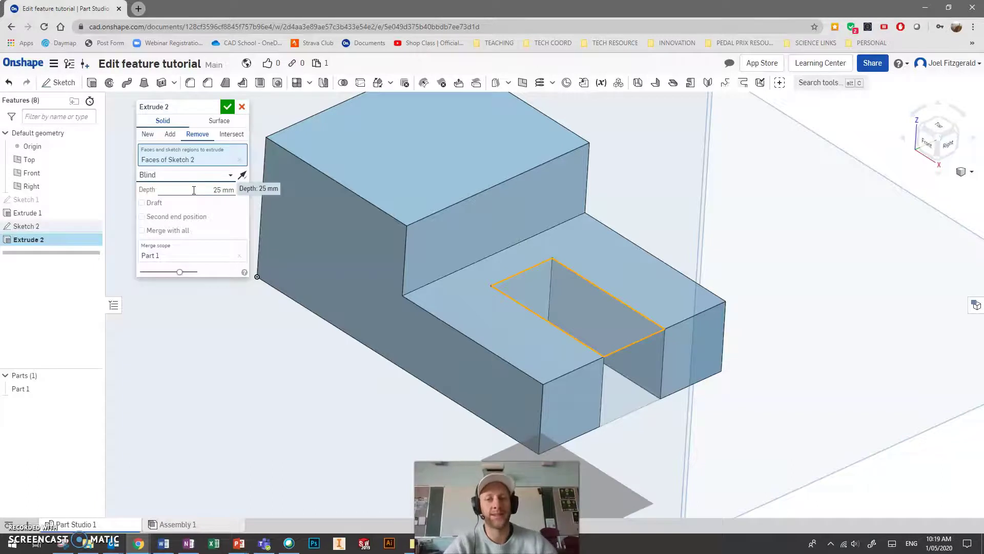
pyautogui.click(227, 191)
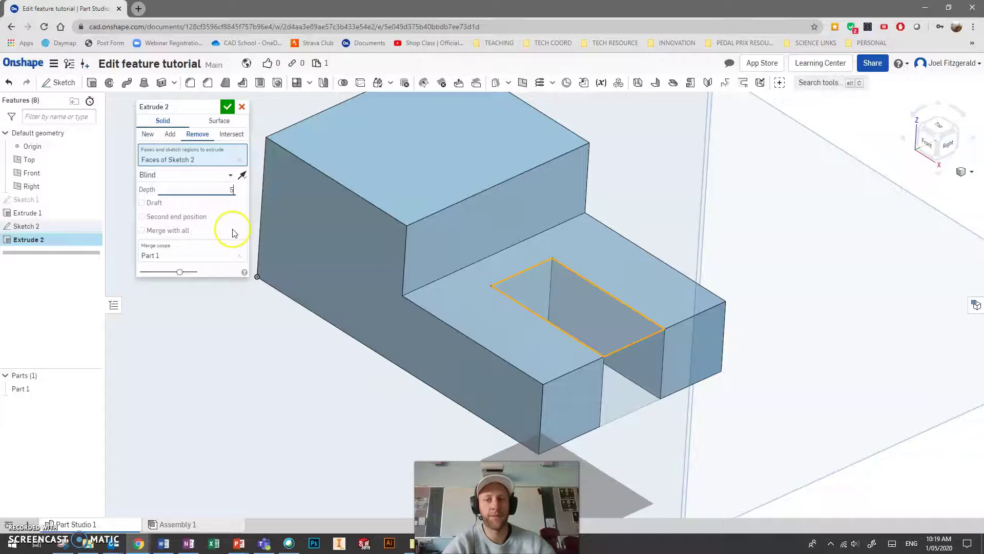
pyautogui.click(226, 108)
pyautogui.moveTo(720, 345)
pyautogui.mouseDown(button='right')
pyautogui.moveTo(668, 334)
pyautogui.moveTo(697, 323)
pyautogui.moveTo(733, 351)
pyautogui.moveTo(725, 343)
pyautogui.mouseUp(button='right')
# Compare the part with the reference drawing and start an equal-distance chamfer on the tall block's outer top edge, opposite the slotted step.
pyautogui.hotkey('alt', 'Tab')
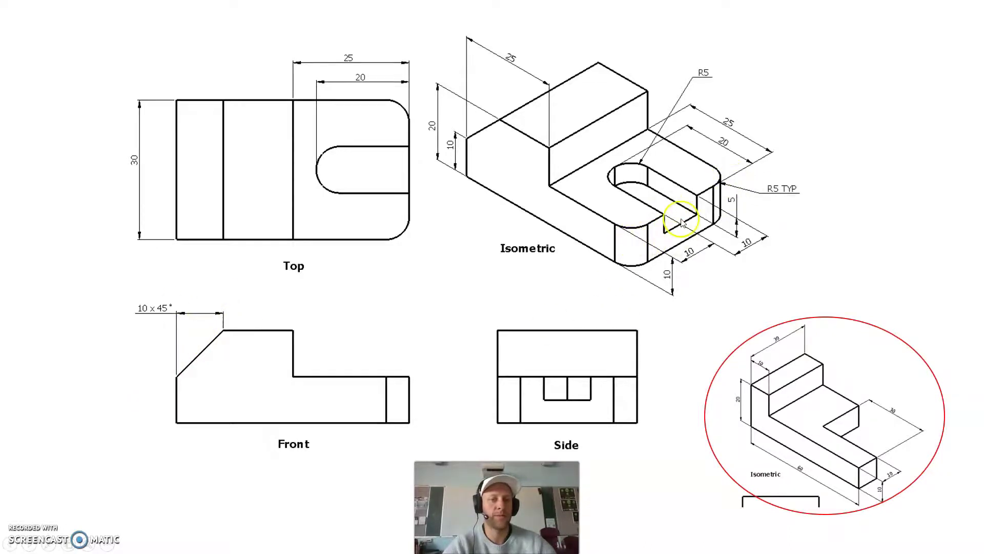
pyautogui.hotkey('alt', 'Tab')
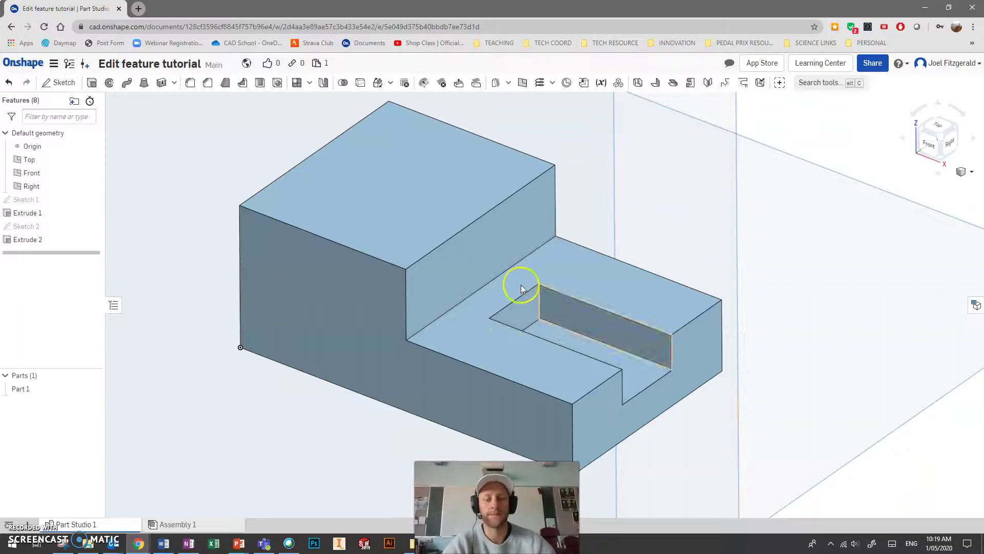
pyautogui.moveTo(497, 233); pyautogui.dragTo(490, 275, button='right')
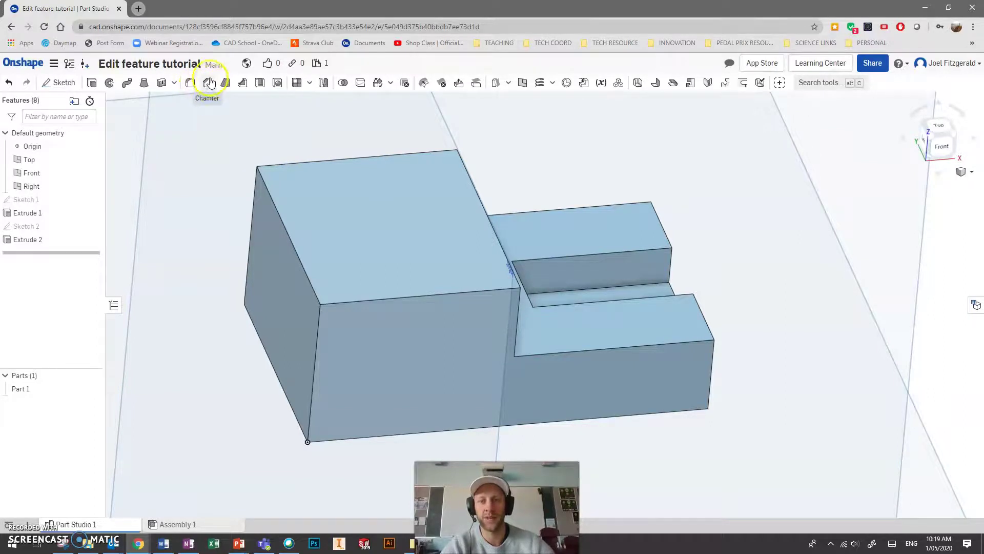
pyautogui.click(208, 84)
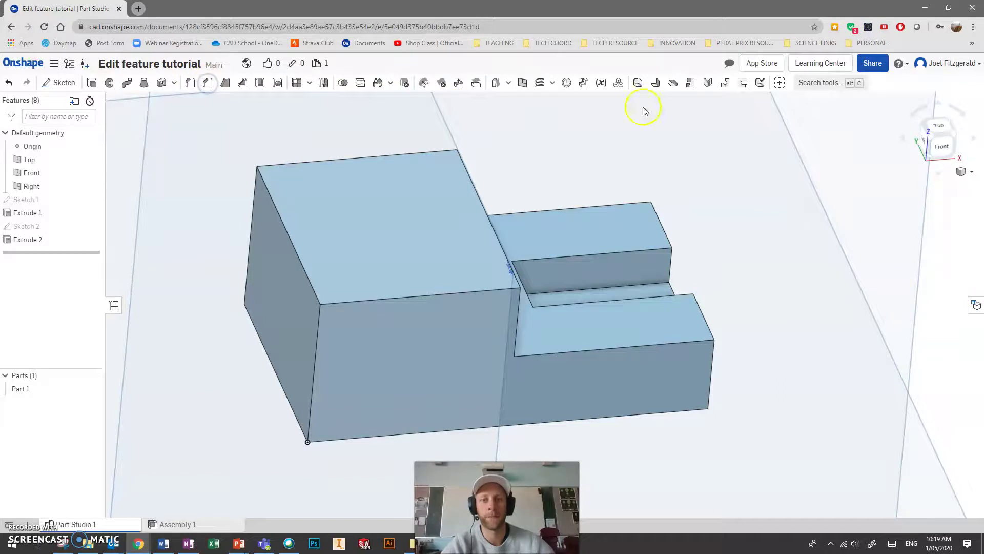
pyautogui.moveTo(733, 251)
pyautogui.mouseDown(button='right')
pyautogui.moveTo(712, 235)
pyautogui.moveTo(733, 245)
pyautogui.mouseUp(button='right')
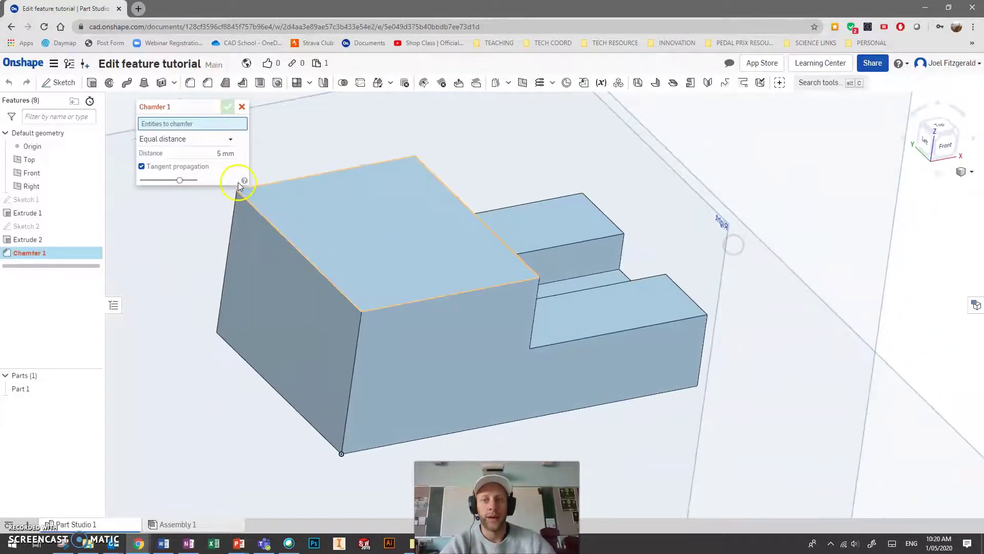
pyautogui.click(230, 139)
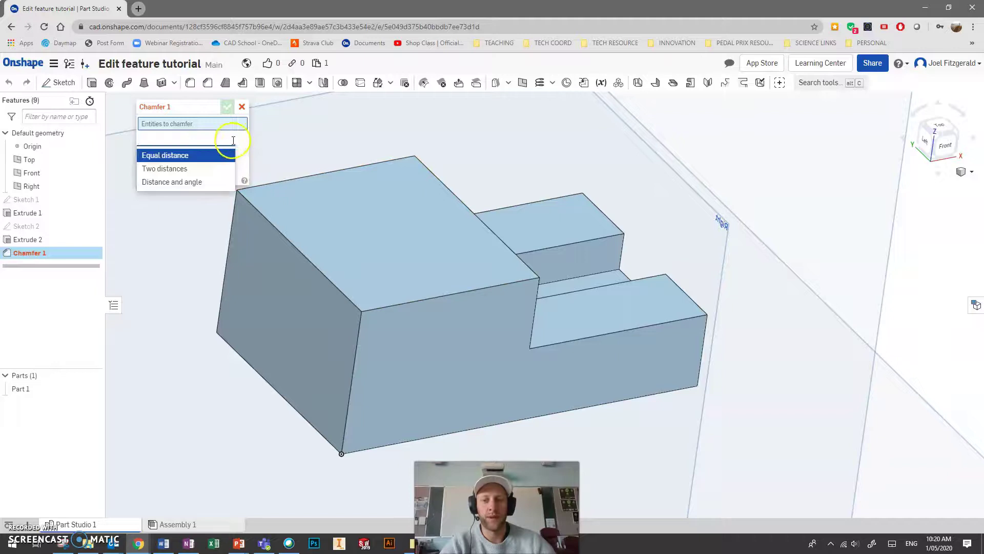
pyautogui.click(187, 169)
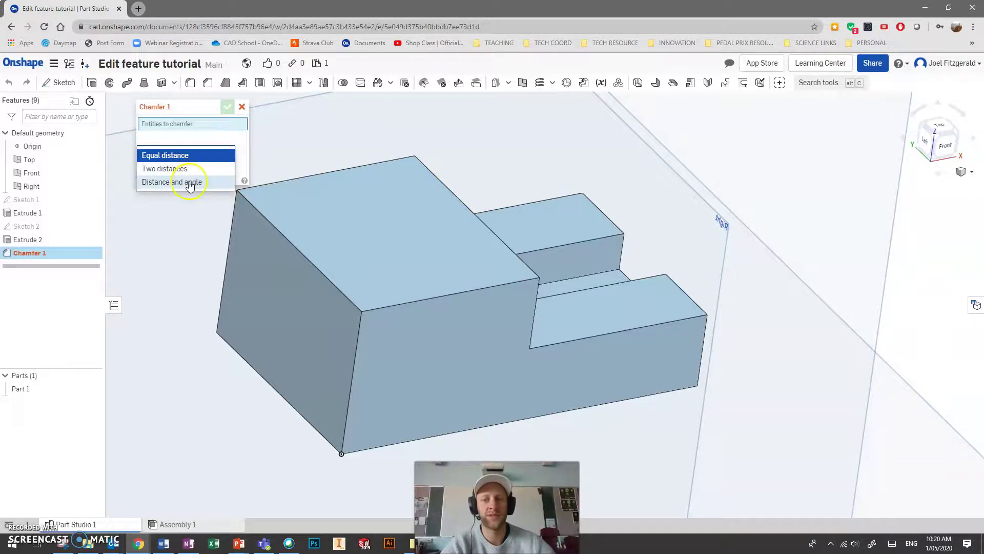
pyautogui.click(177, 158)
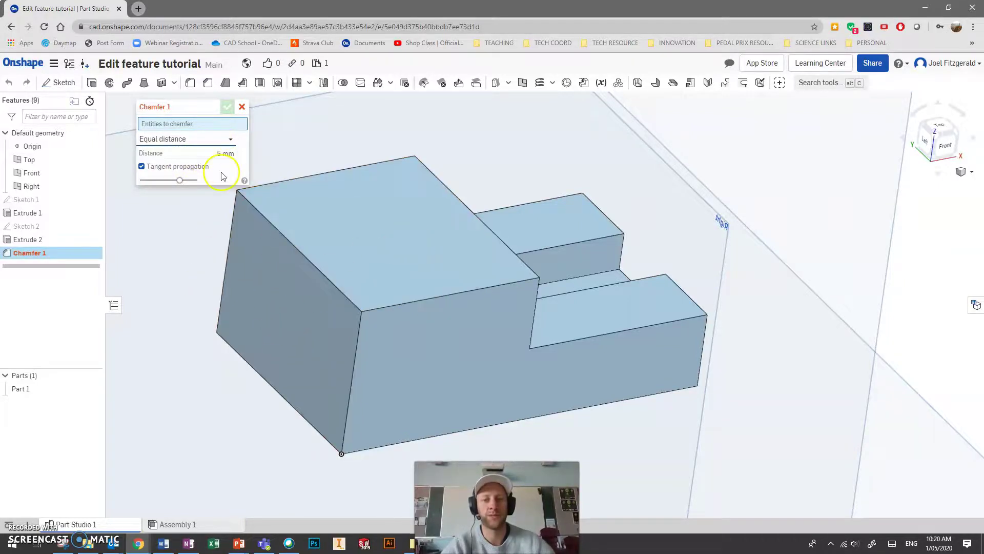
pyautogui.click(302, 255)
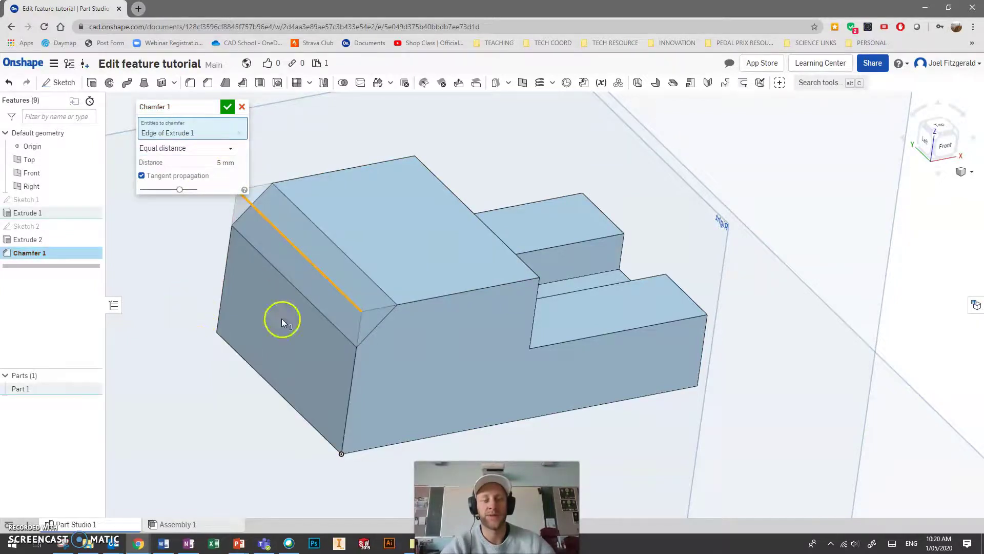
# Check the chamfer size on the reference drawing, set the chamfer distance to 10 mm and accept the chamfer.
pyautogui.moveTo(478, 248); pyautogui.dragTo(473, 241, button='right')
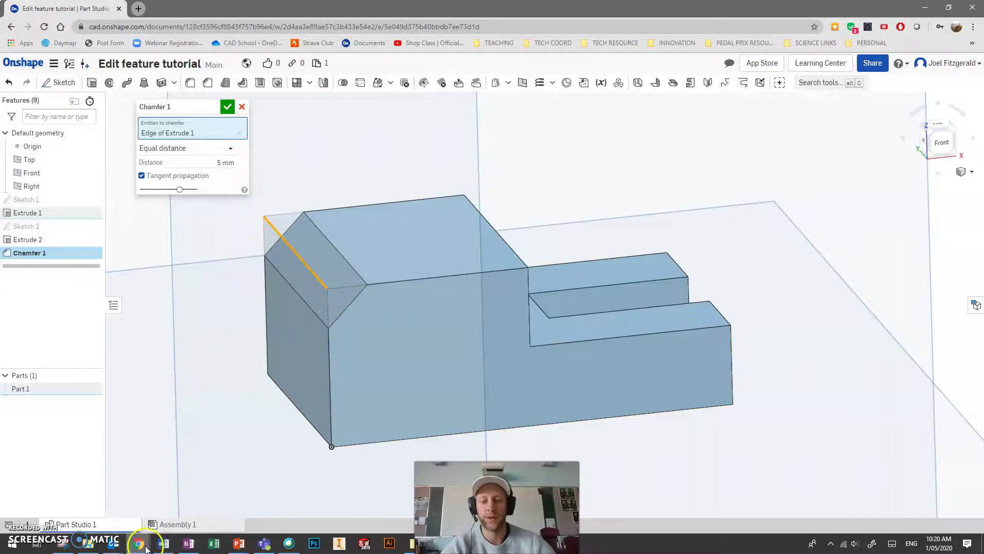
pyautogui.click(195, 465)
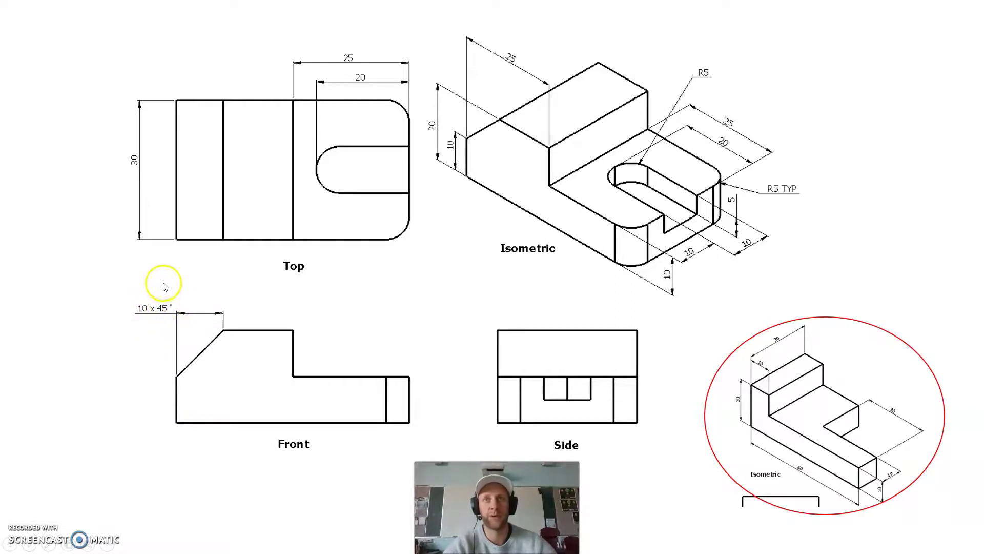
pyautogui.hotkey('alt', 'Tab')
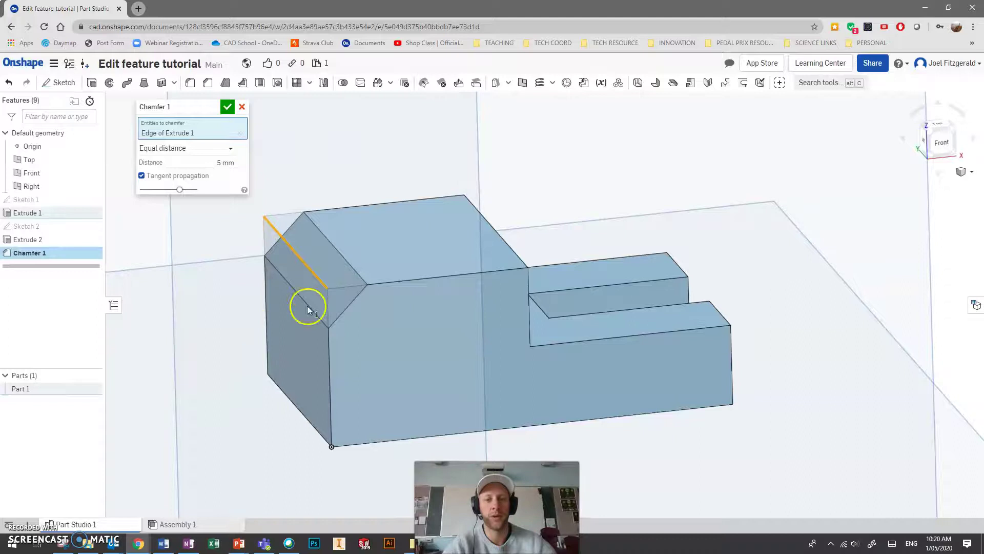
pyautogui.click(220, 163)
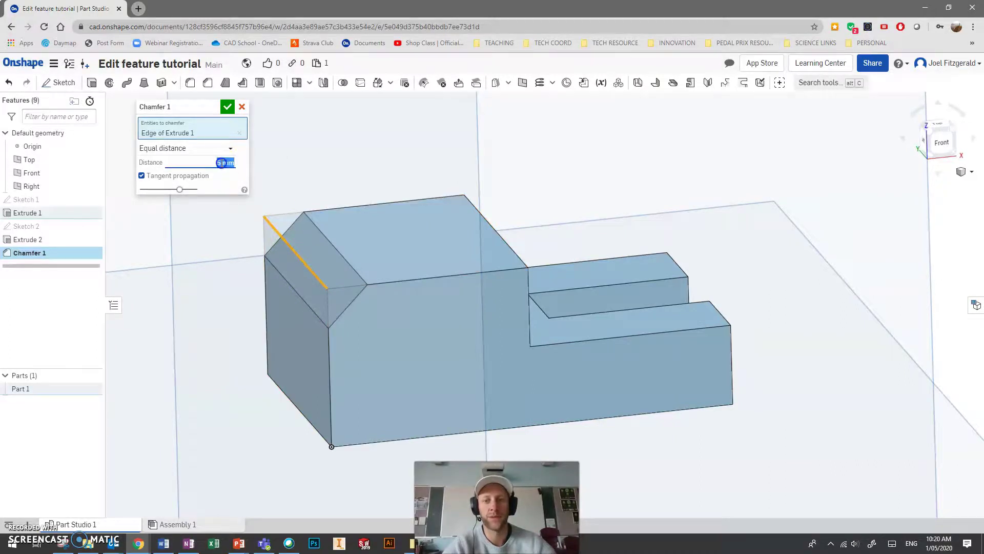
pyautogui.write('10')
pyautogui.click(228, 107)
pyautogui.moveTo(532, 183); pyautogui.dragTo(494, 215, button='right')
pyautogui.moveTo(409, 131)
pyautogui.mouseDown(button='right')
pyautogui.moveTo(419, 229)
pyautogui.moveTo(470, 209)
pyautogui.moveTo(420, 214)
pyautogui.moveTo(426, 236)
pyautogui.mouseUp(button='right')
pyautogui.click(35, 256)
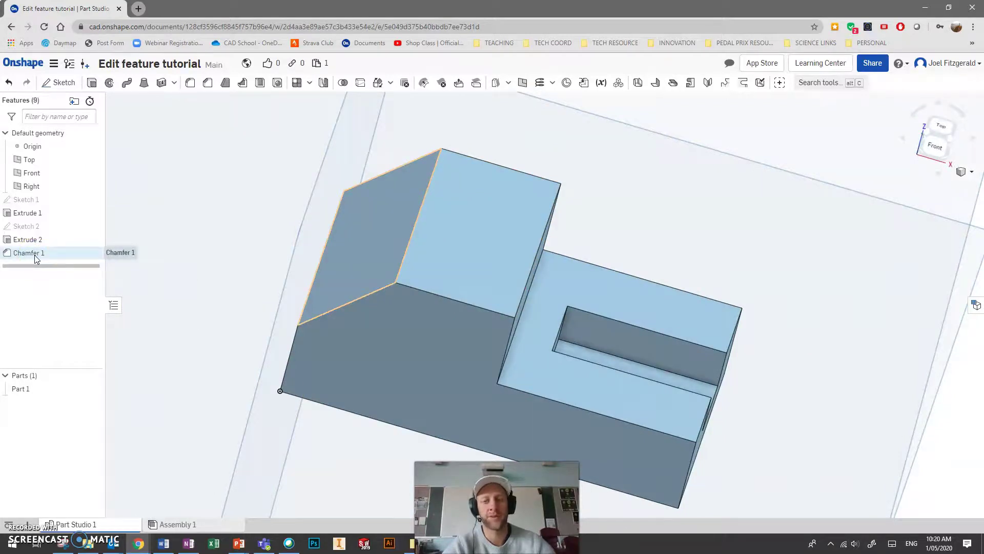
# Start a circular fillet for the slotted step and check the required radius and rounded edges on the reference drawing.
pyautogui.click(404, 335)
pyautogui.moveTo(404, 335); pyautogui.dragTo(358, 332, button='right')
pyautogui.click(569, 355)
pyautogui.scroll(-1, 579, 385)
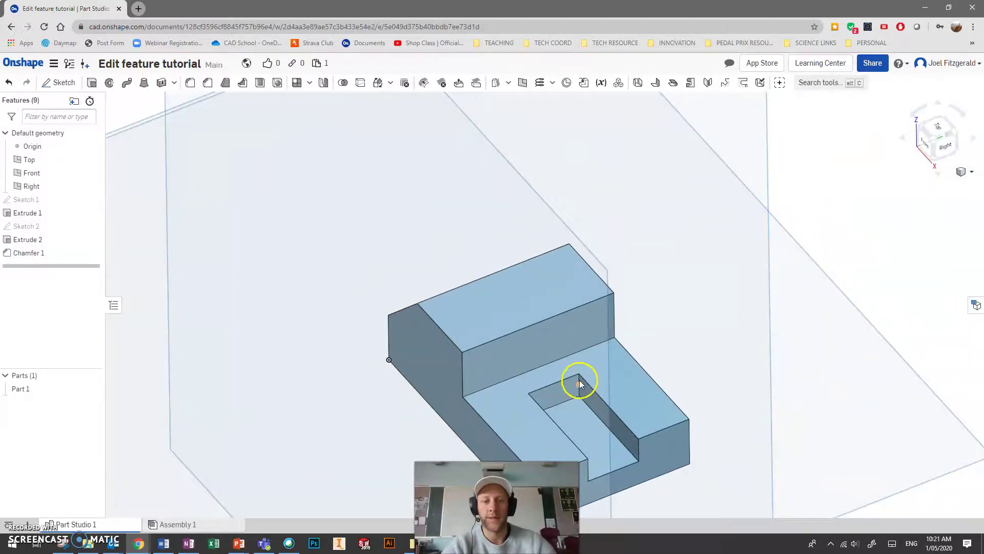
pyautogui.click(190, 88)
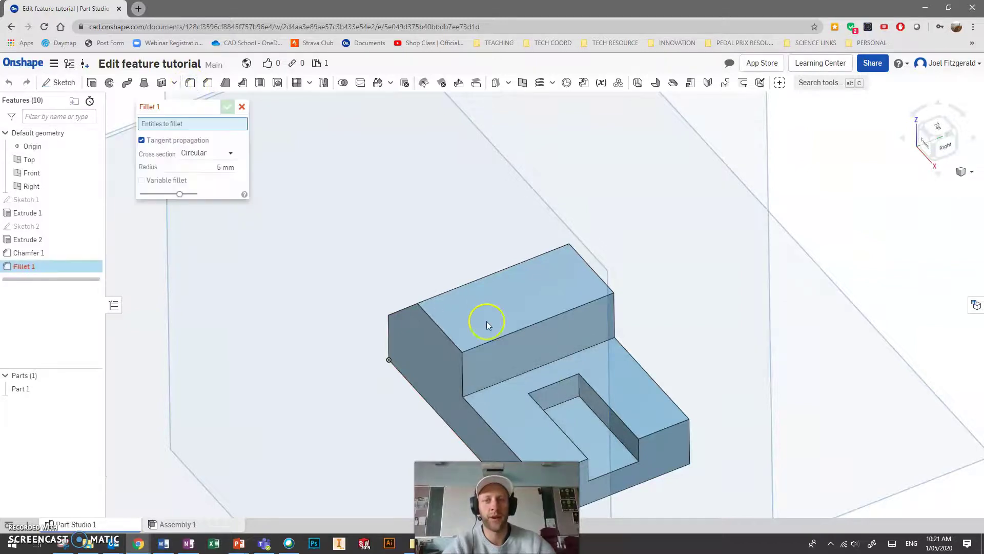
pyautogui.scroll(-2, 488, 322)
pyautogui.scroll(2, 615, 446)
pyautogui.scroll(2, 614, 448)
pyautogui.moveTo(613, 441); pyautogui.dragTo(614, 424, button='right')
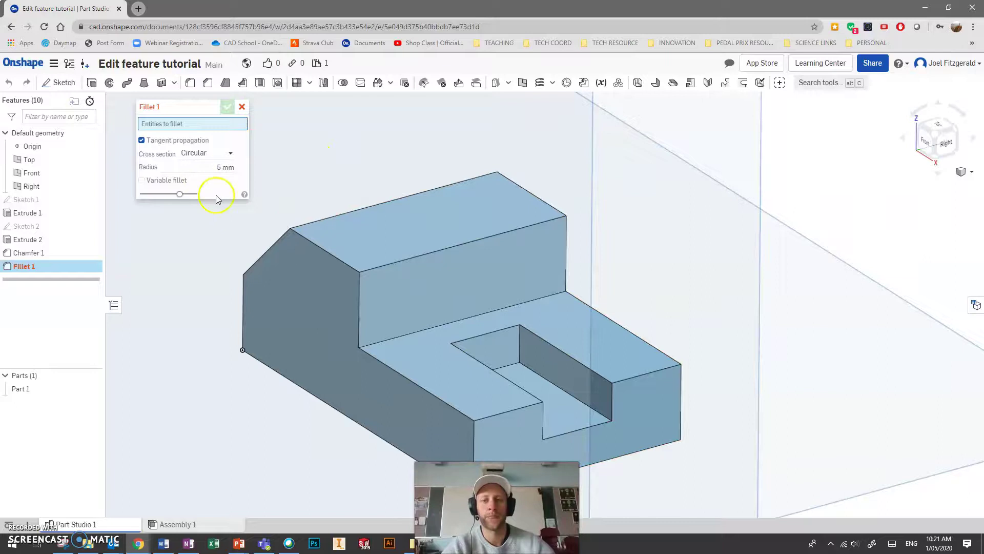
pyautogui.click(288, 510)
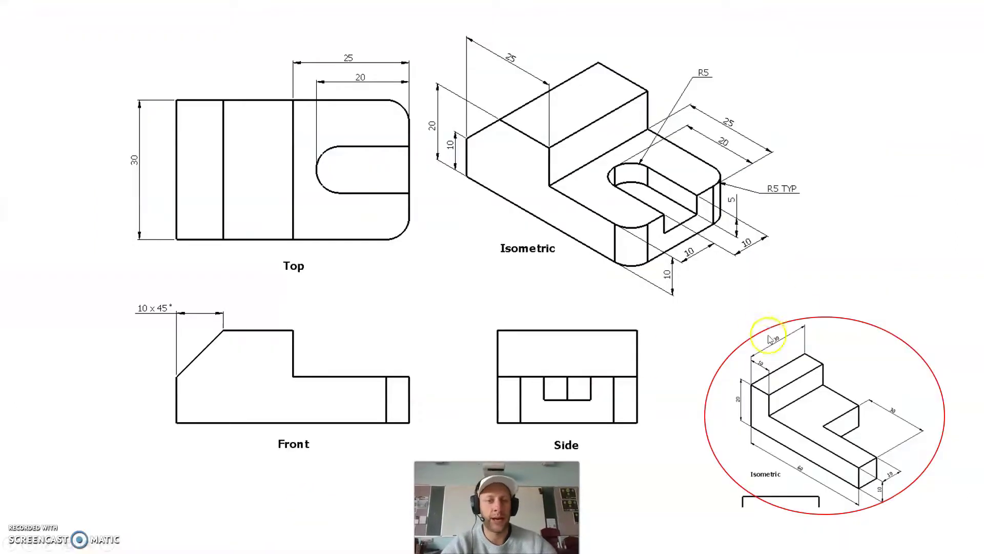